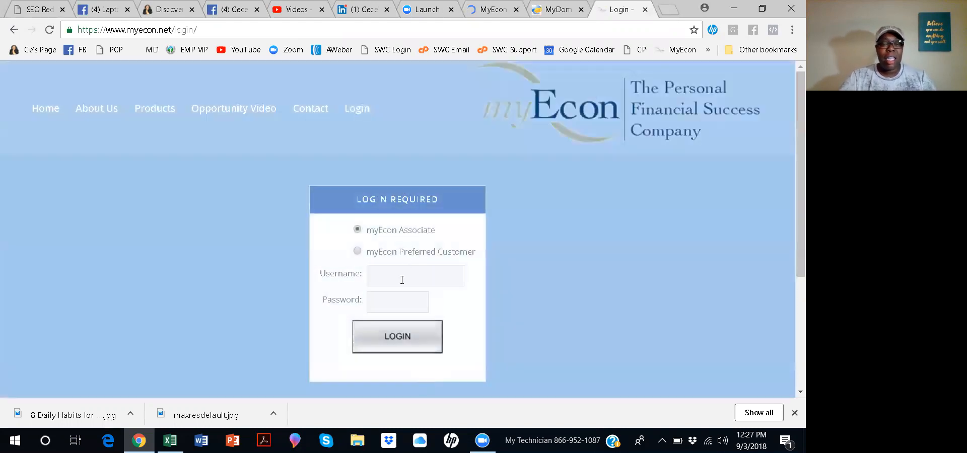
Log in to myEcon as an associate with the account username and password.
left_click(402, 280)
type("ceceliam")
left_click(391, 297)
left_click(395, 301)
type("•••••")
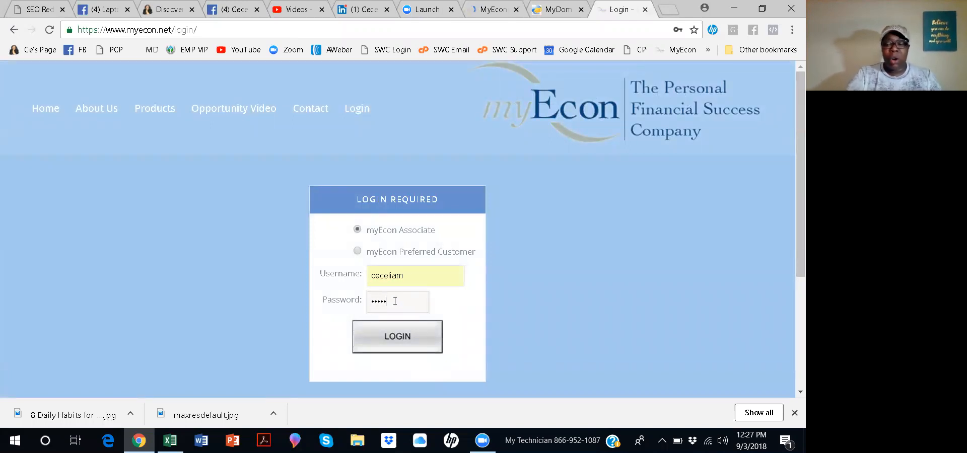
left_click(409, 338)
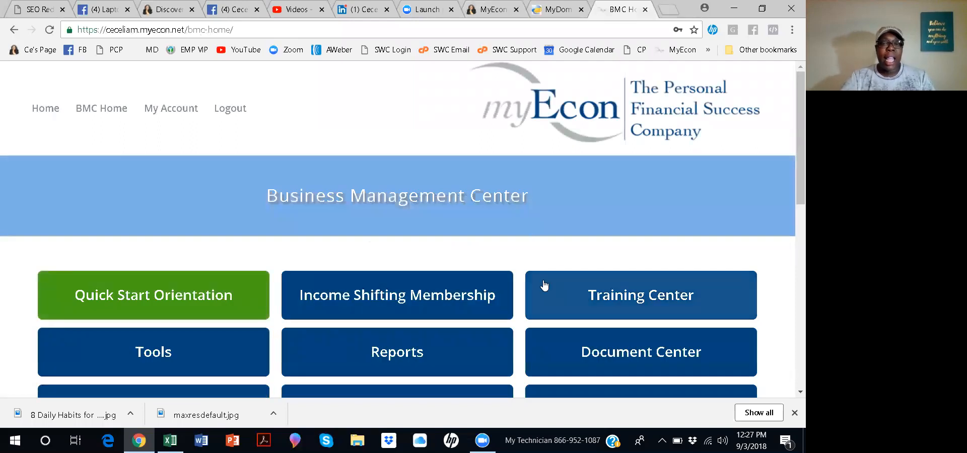
Open the Income Shifting Membership section of the Business Management Center.
scroll(468, 224, "down", 5)
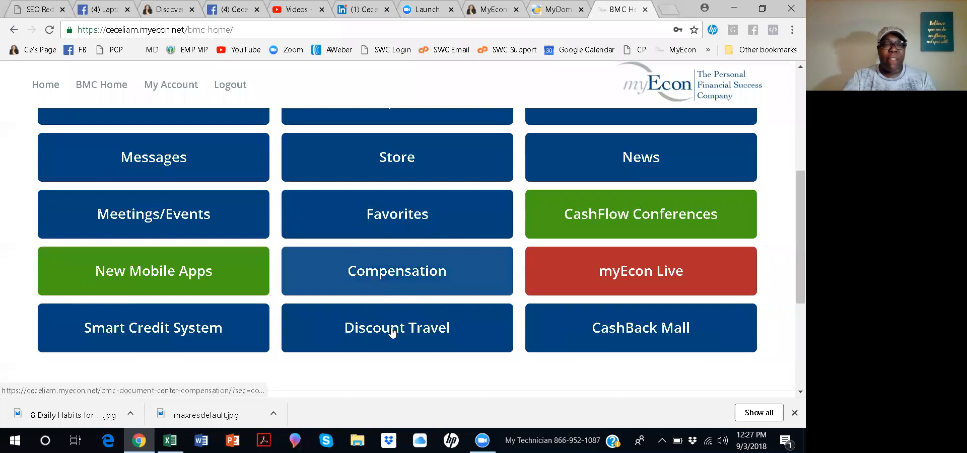
scroll(385, 252, "up", 1)
scroll(395, 275, "up", 1)
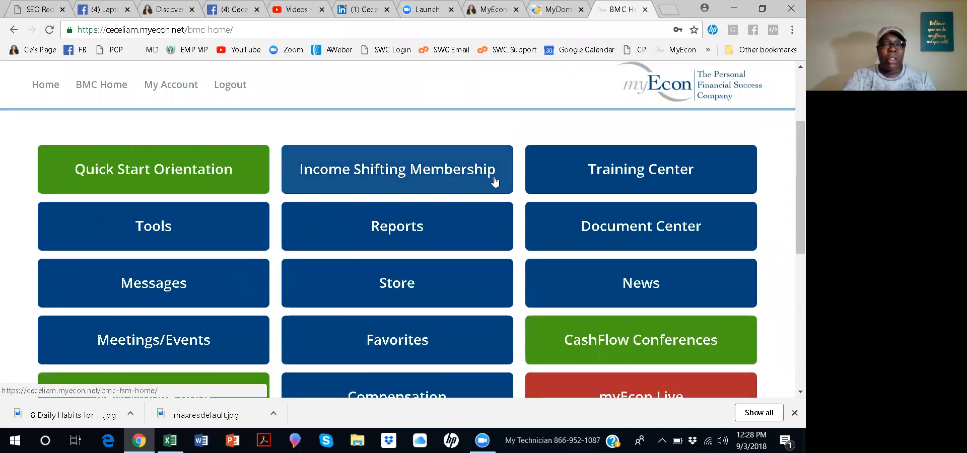
left_click(454, 179)
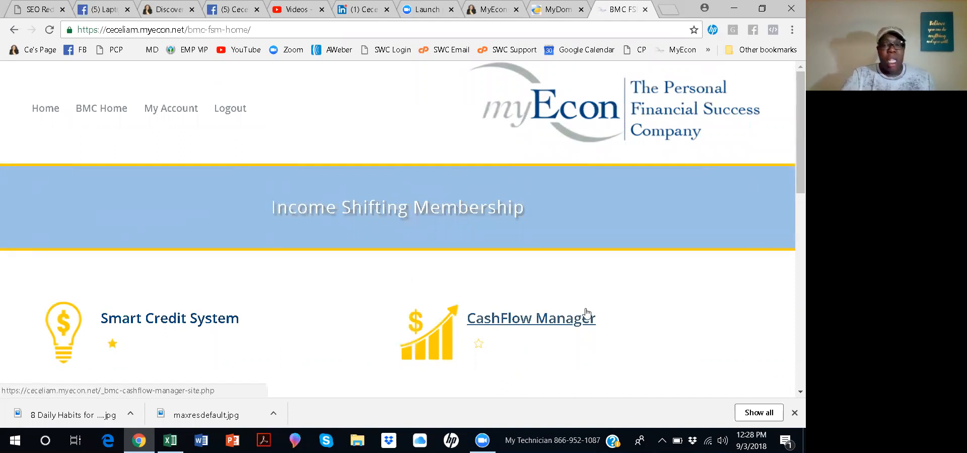
Open the September 2018 business CashFlow Manager and start entering a new expense.
left_click(538, 321)
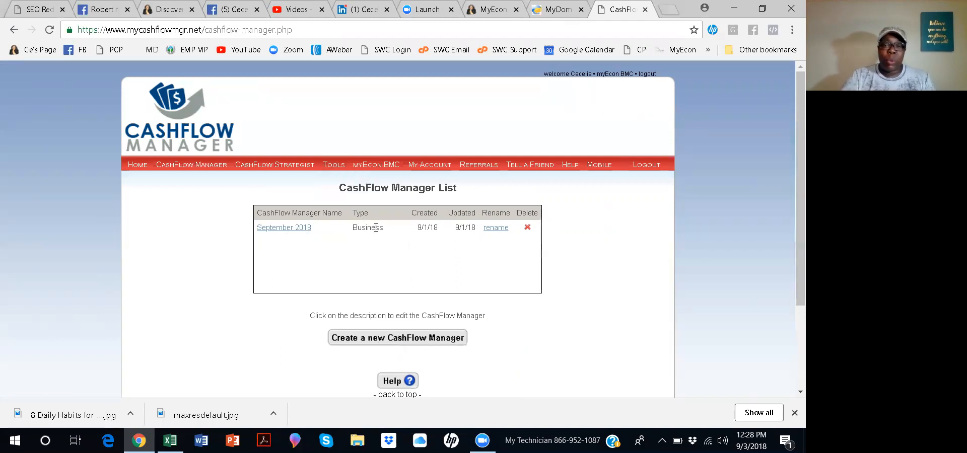
left_click(284, 228)
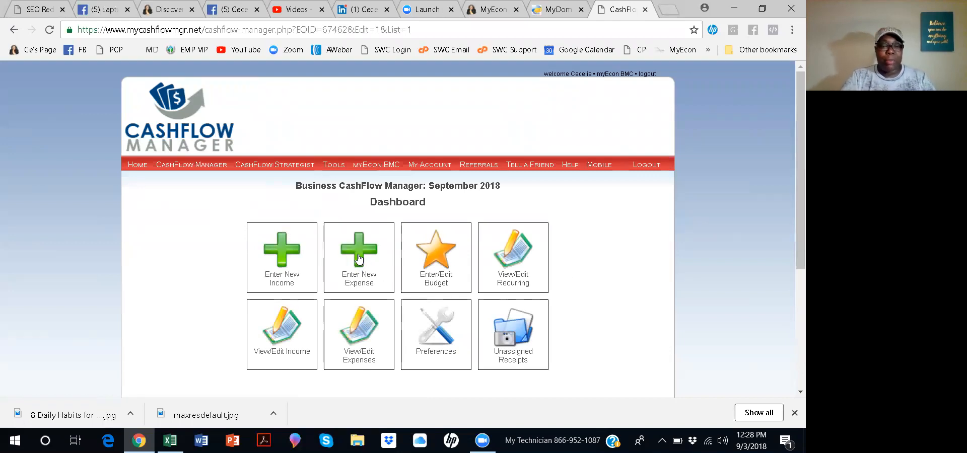
scroll(359, 259, "down", 1)
left_click(365, 190)
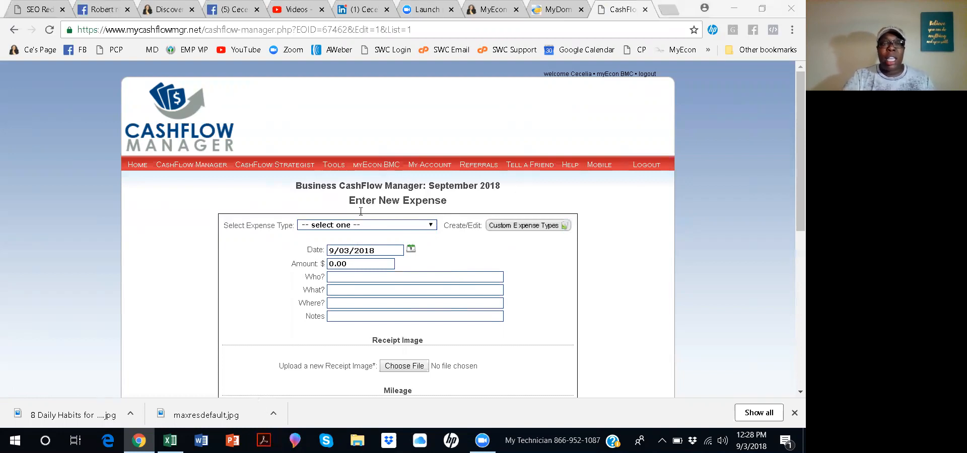
Set the expense type to Monthly Renewal Fees.
left_click(432, 225)
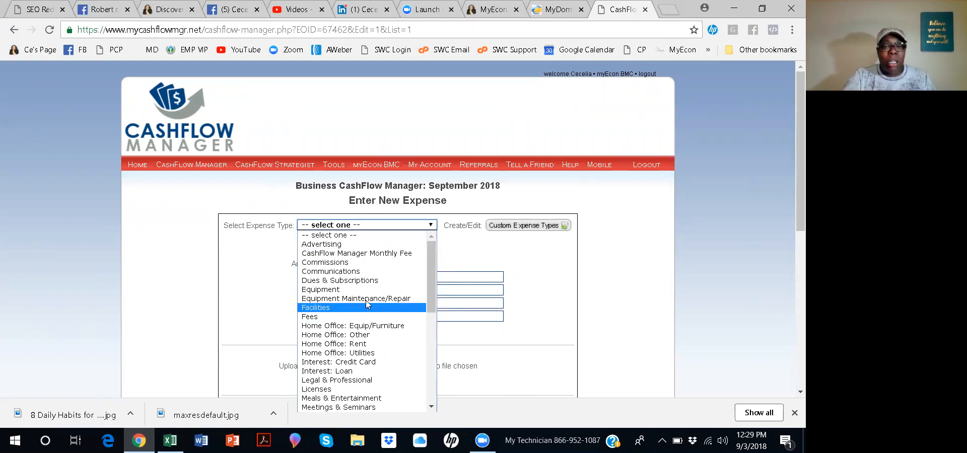
scroll(374, 297, "down", 3)
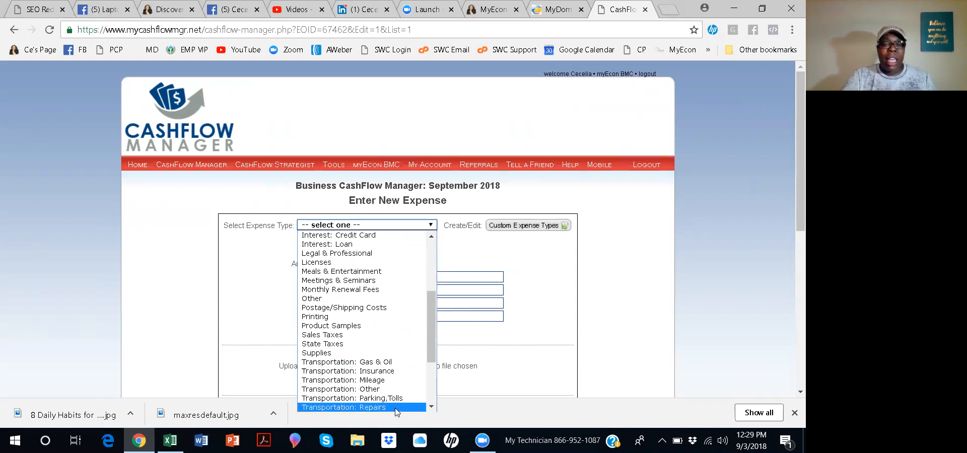
scroll(383, 408, "down", 4)
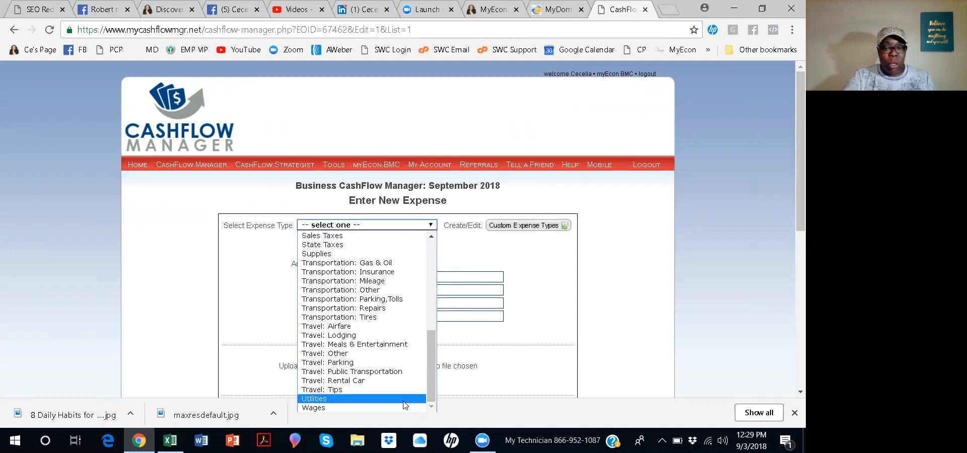
scroll(407, 398, "up", 8)
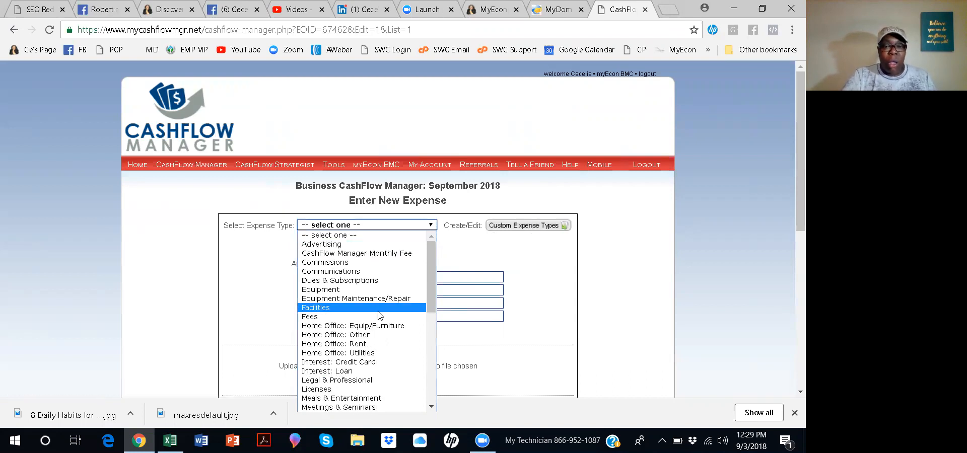
scroll(380, 315, "down", 5)
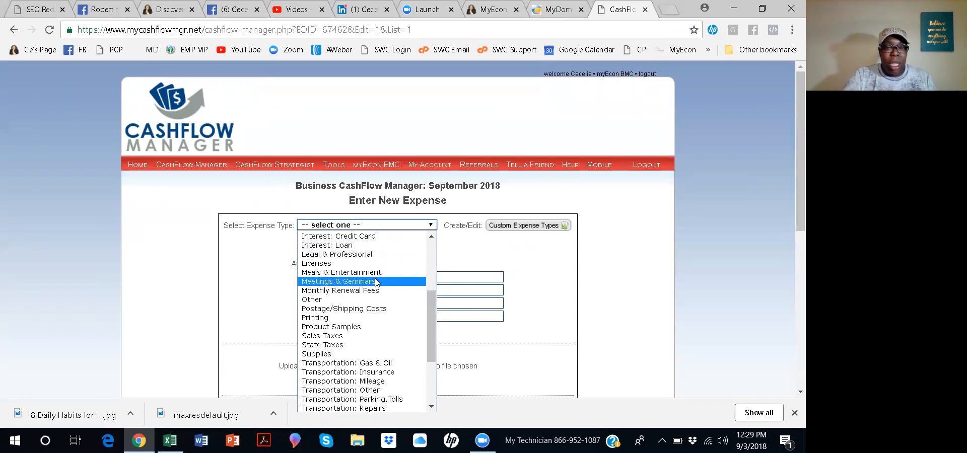
left_click(358, 295)
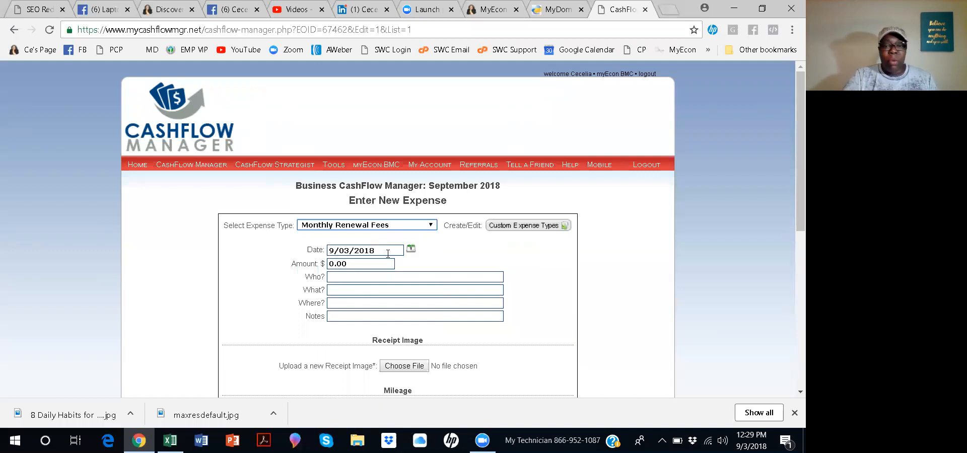
Set the expense date to 09/14/2018 using the calendar picker.
left_click(349, 264)
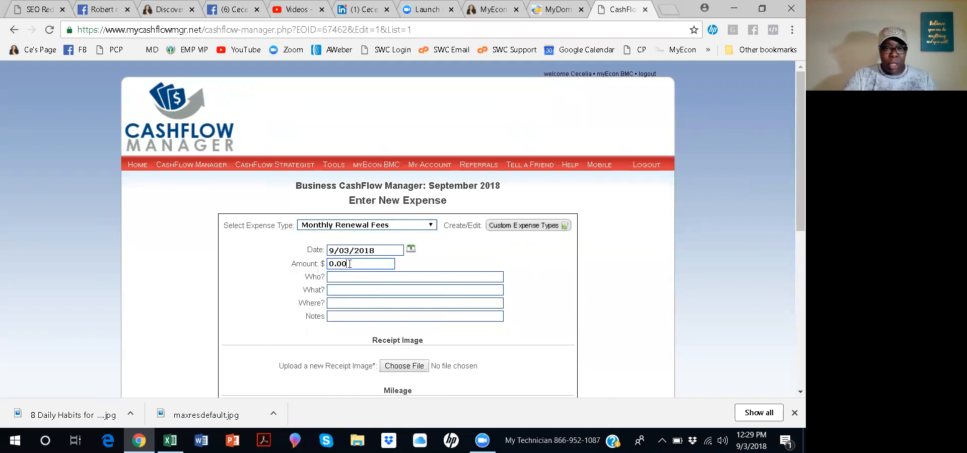
left_click(401, 250)
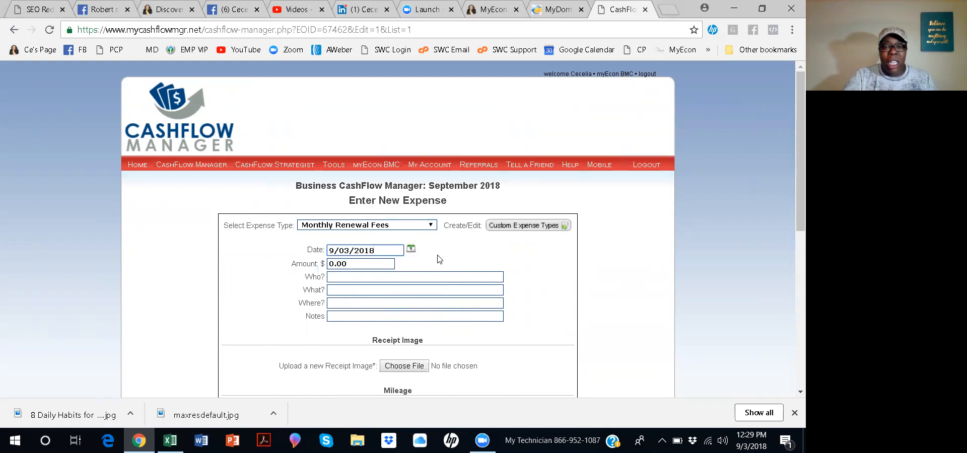
left_click(411, 250)
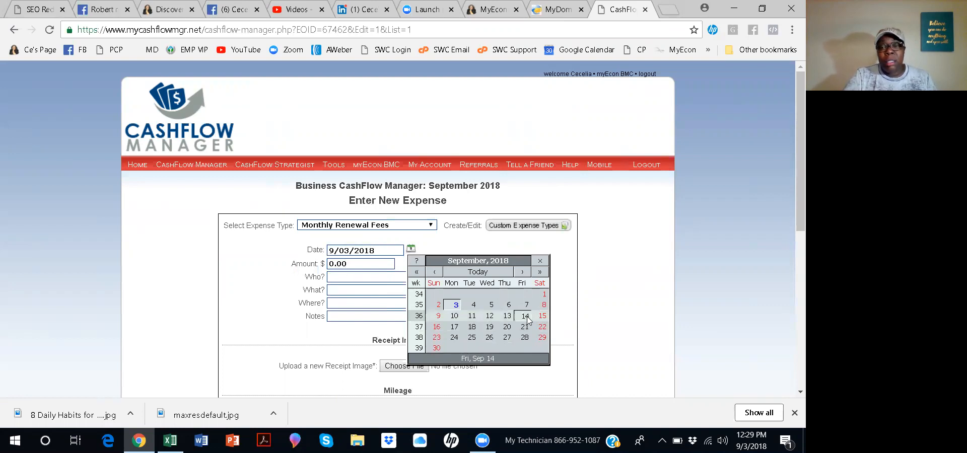
left_click(525, 316)
Set the expense amount to $10.00.
left_click(351, 265)
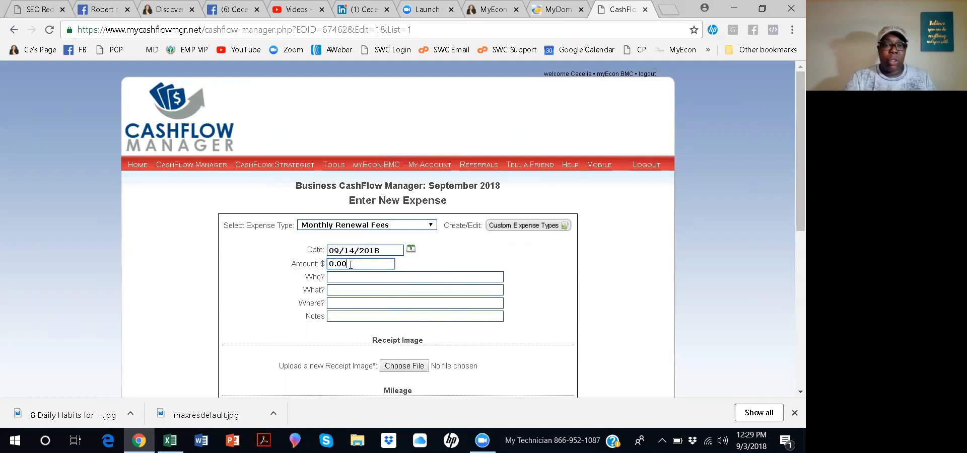
key("BackSpace")
key("BackSpace")
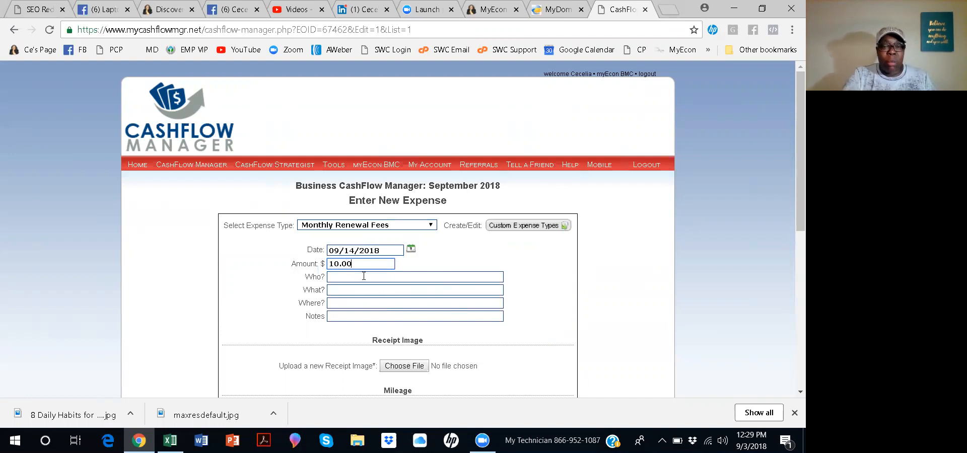
Enter Calendly as the payee in the Who field.
left_click(362, 275)
type("Mont")
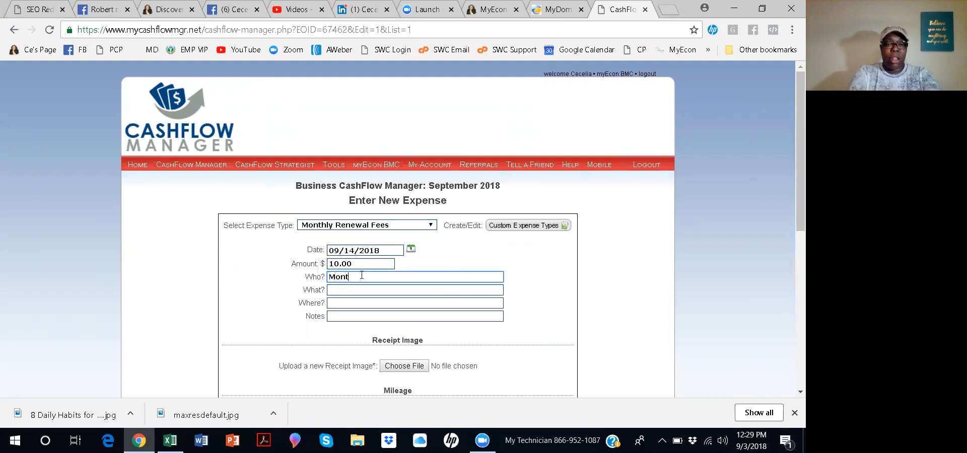
type("h")
key("BackSpace")
type("C")
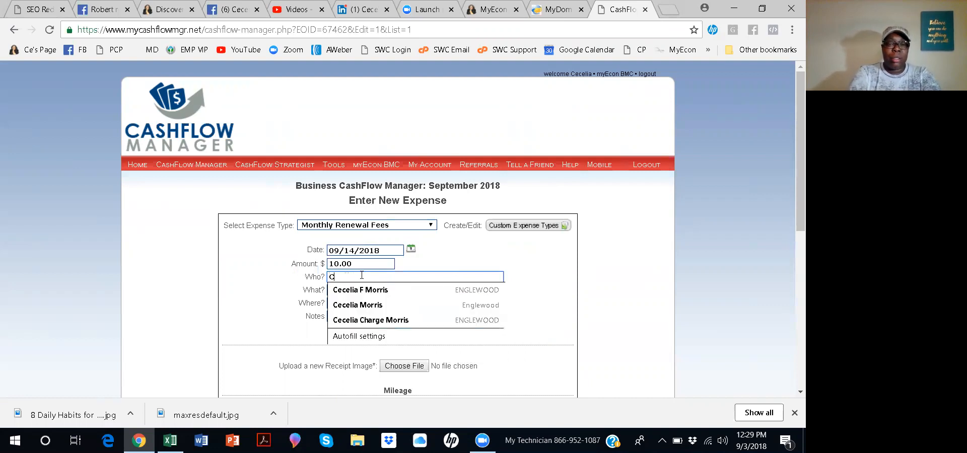
type("alendly")
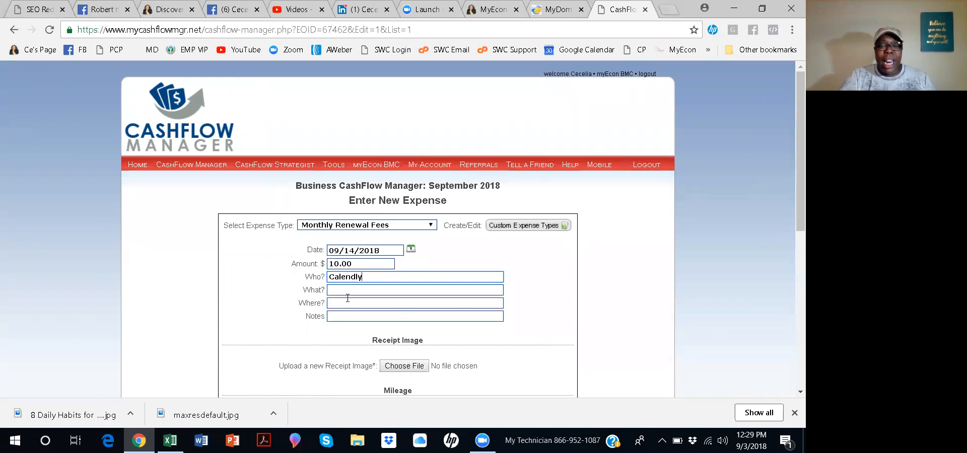
Set the transaction recurrence to Monthly.
scroll(347, 298, "down", 1)
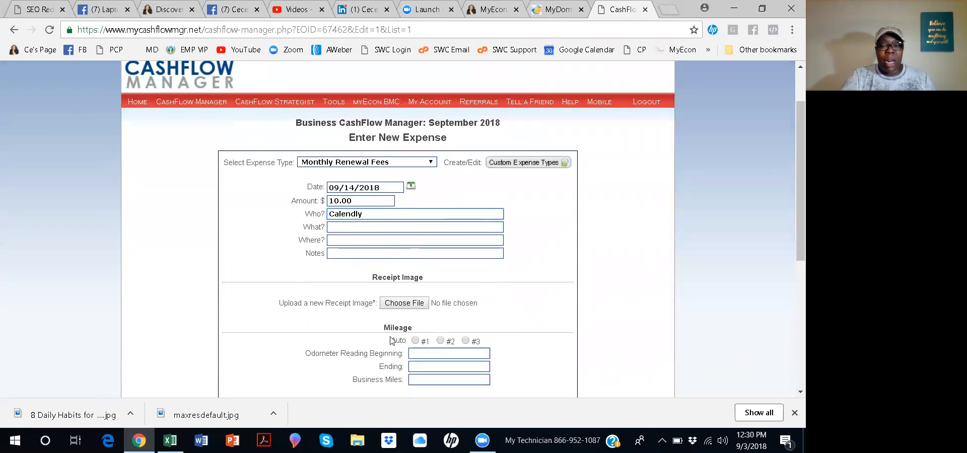
scroll(391, 338, "down", 2)
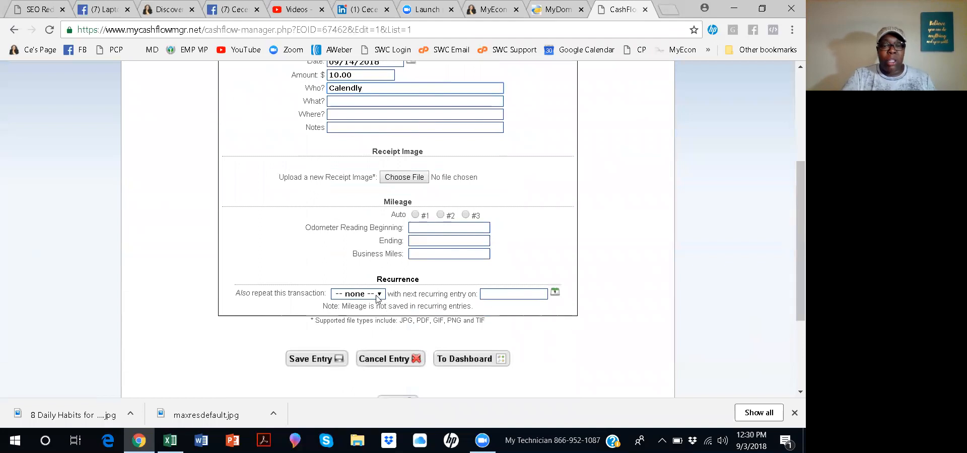
left_click(379, 297)
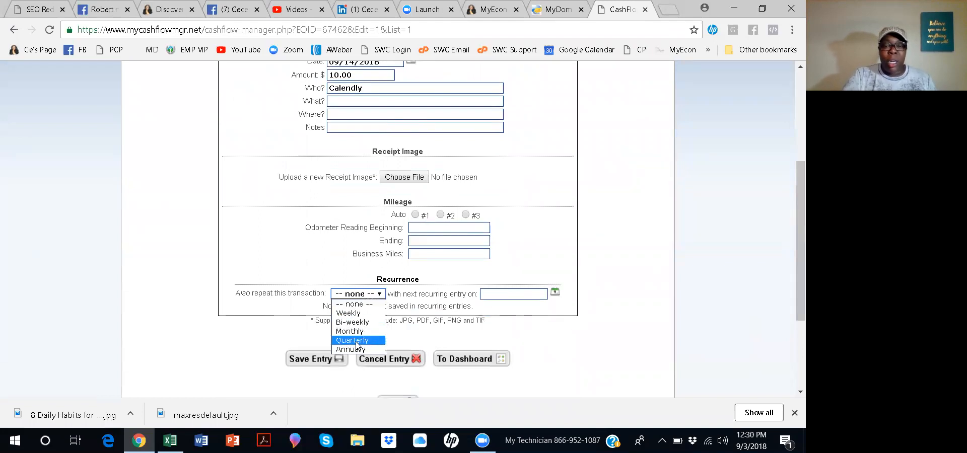
left_click(363, 332)
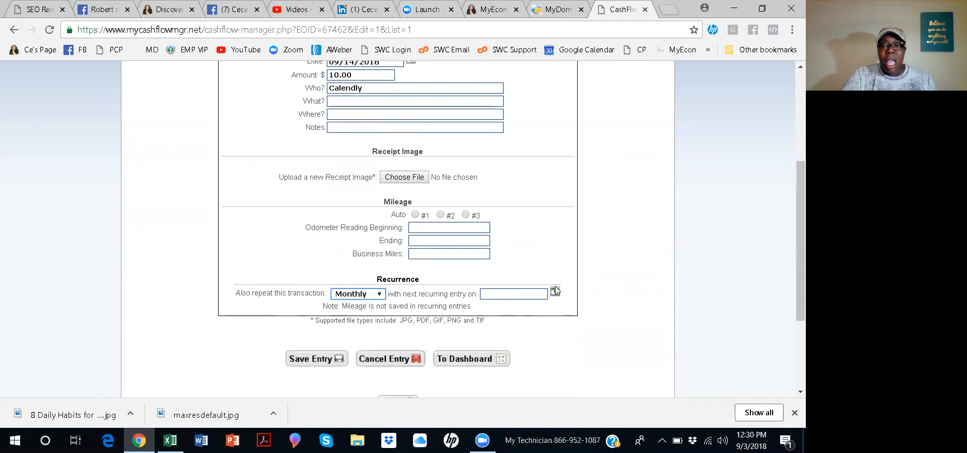
Set the next recurring entry date to 10/15/2018 and save the expense entry.
left_click(555, 294)
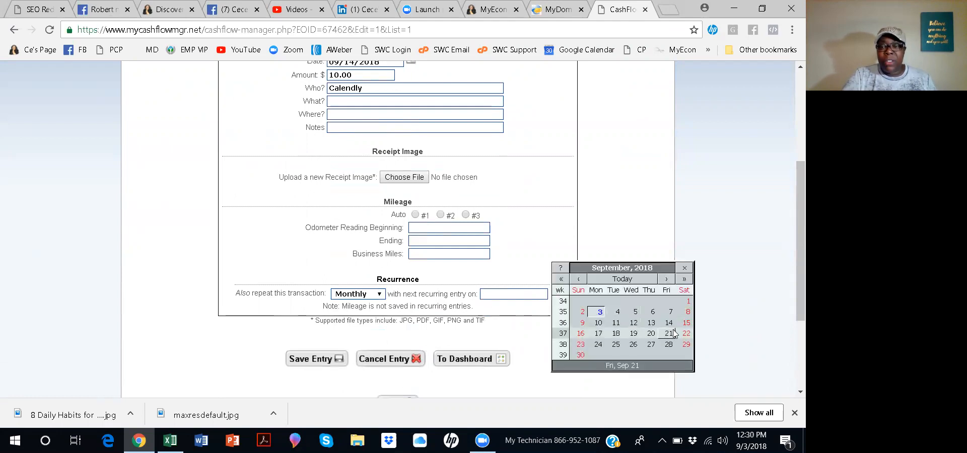
left_click(667, 279)
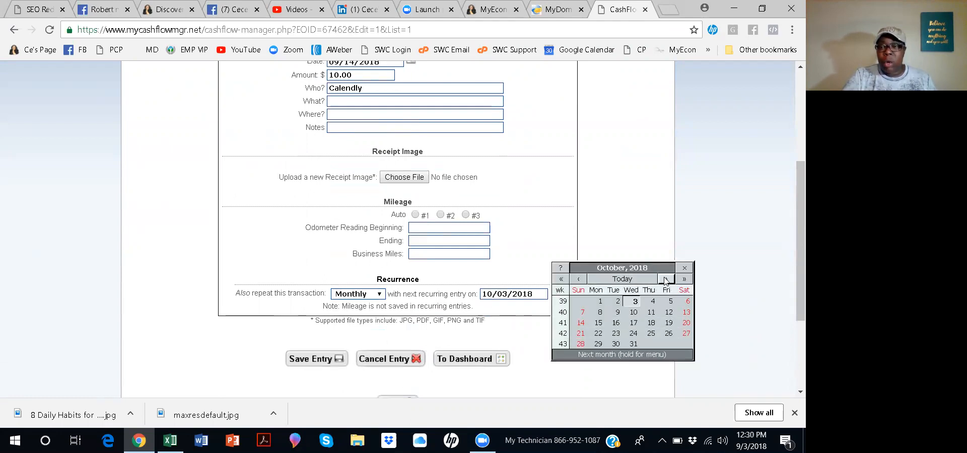
left_click(602, 324)
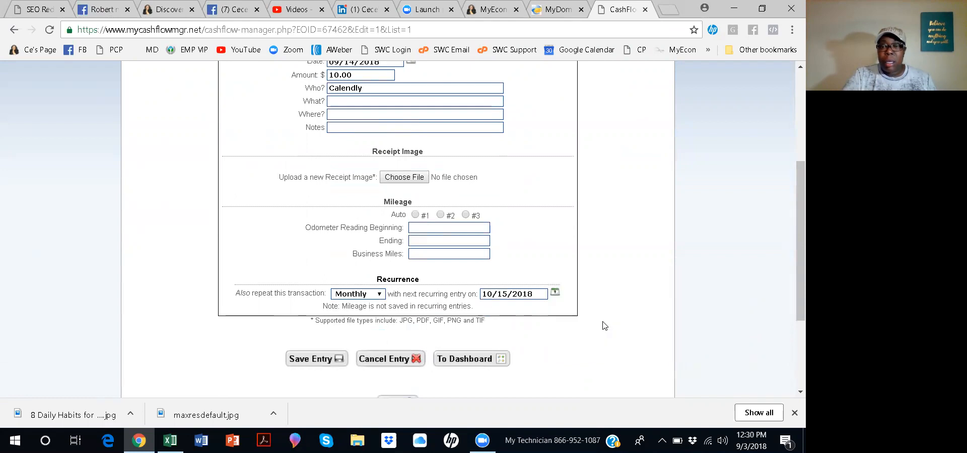
left_click(324, 359)
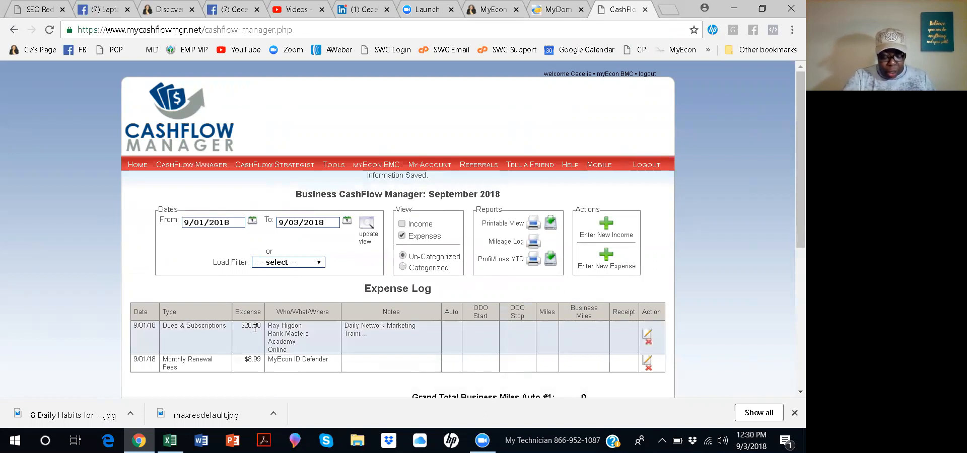
Open a new expense form and create a new, blank custom expense type.
left_click(607, 260)
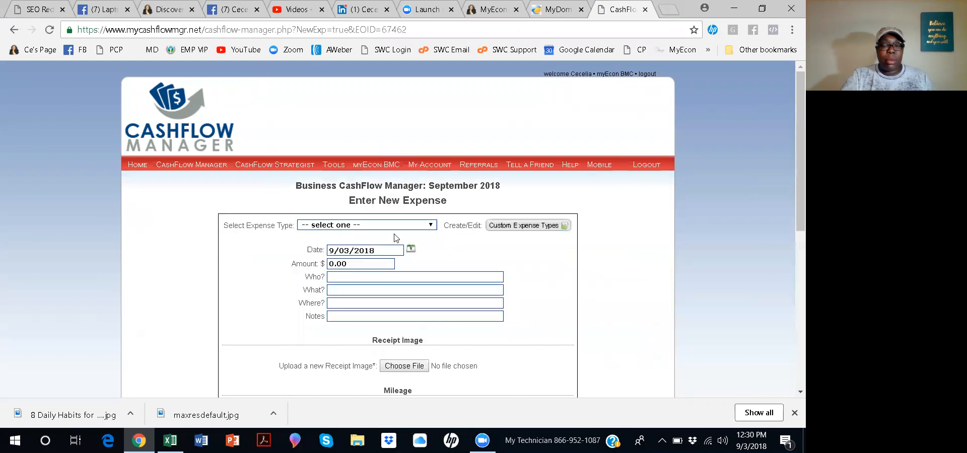
left_click(431, 228)
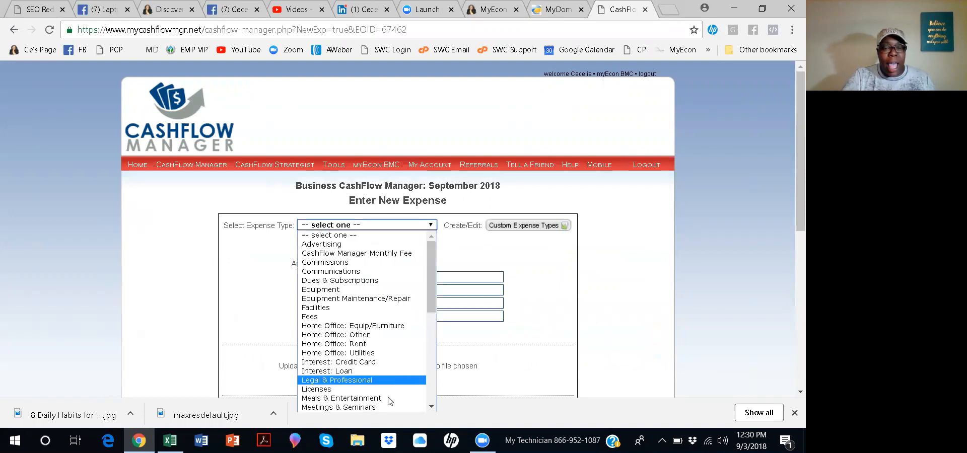
scroll(323, 373, "down", 5)
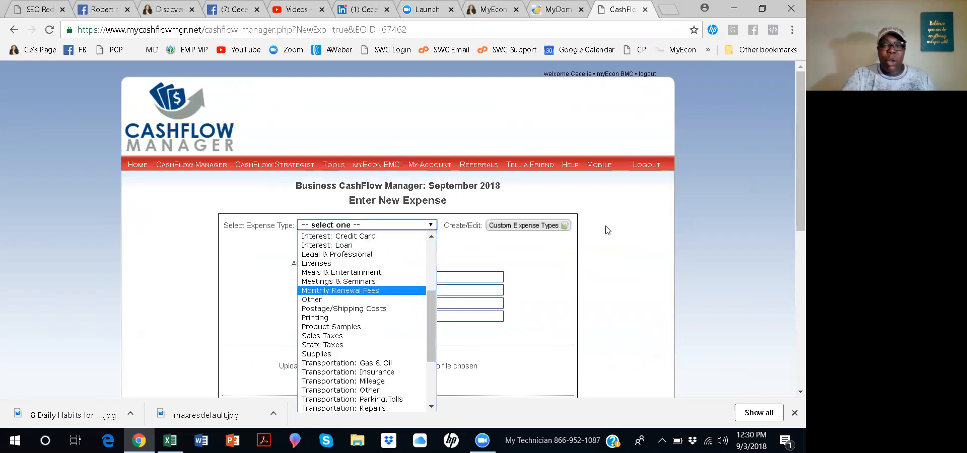
left_click(548, 230)
left_click(548, 227)
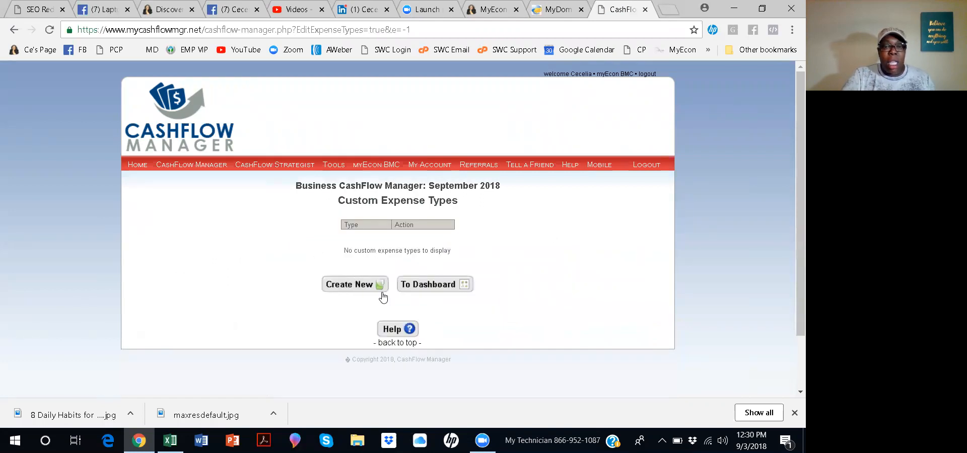
left_click(380, 285)
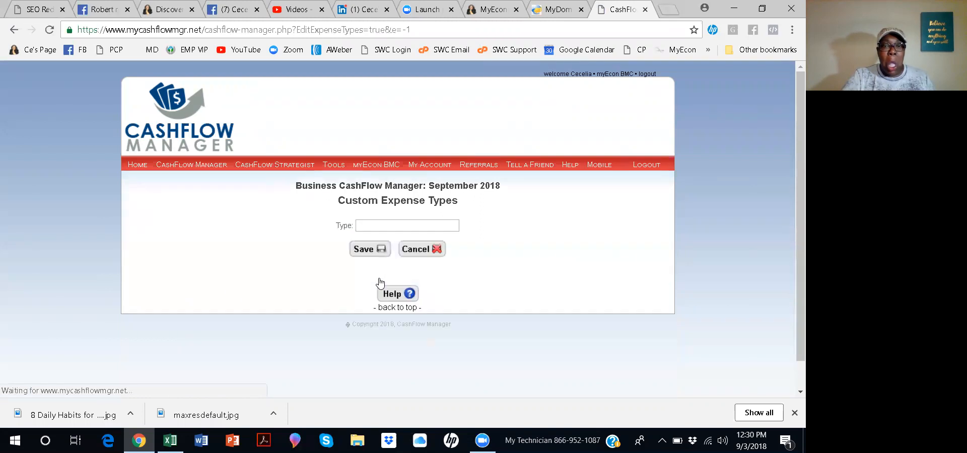
left_click(427, 224)
key("Return")
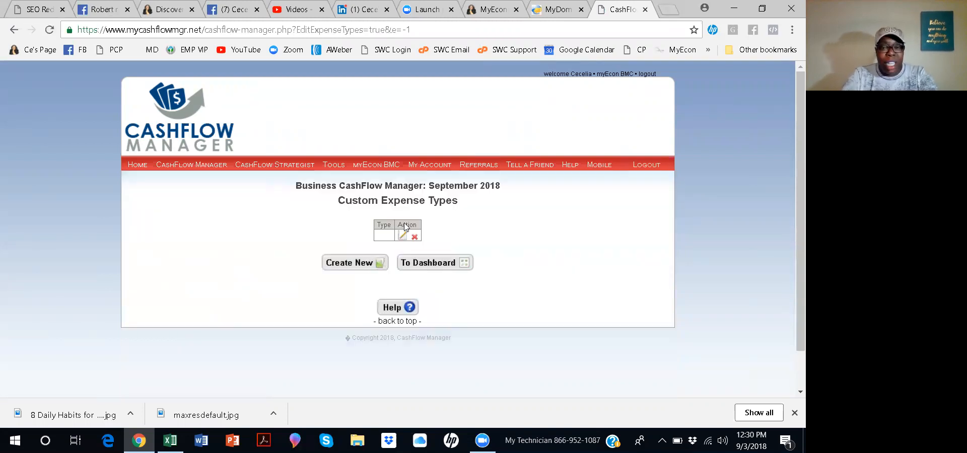
Rename the blank custom expense type to Faceboook Ads and save it.
left_click(403, 236)
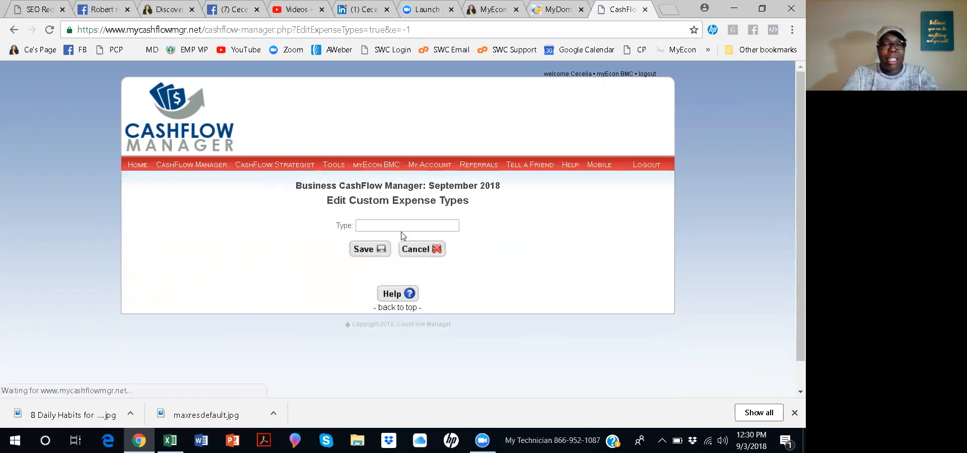
left_click(372, 226)
type("Fo")
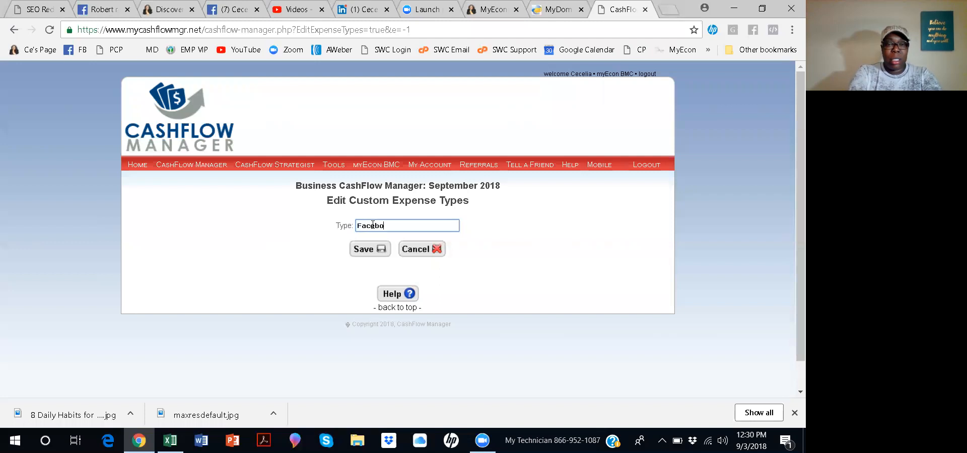
type("Ads")
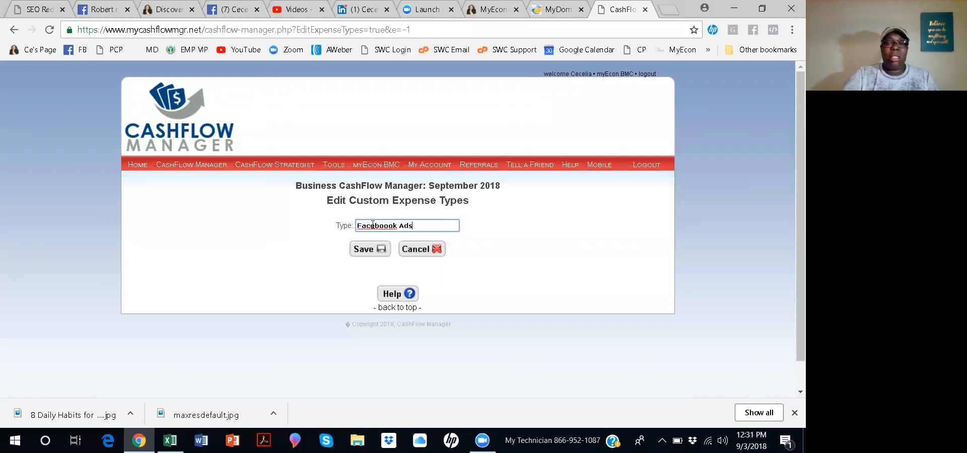
left_click(377, 252)
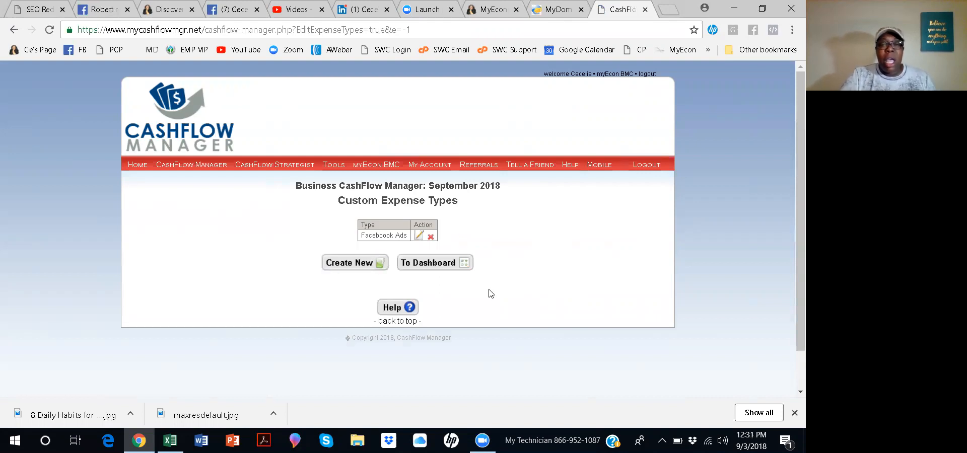
Start a new expense from the dashboard and set its expense type to Faceboook Ads.
left_click(465, 265)
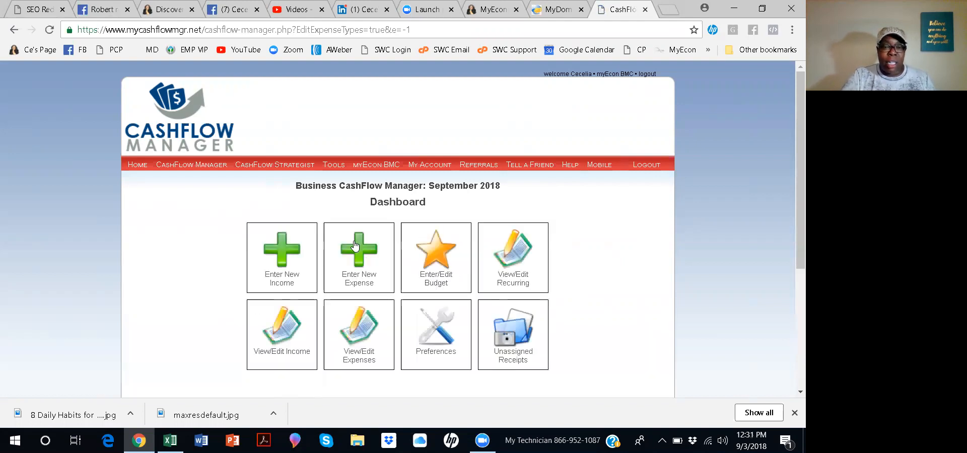
left_click(363, 252)
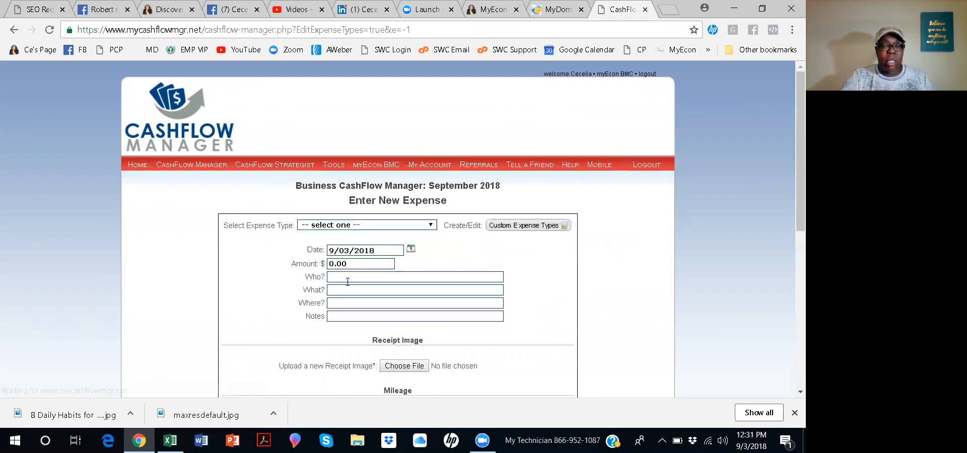
left_click(432, 226)
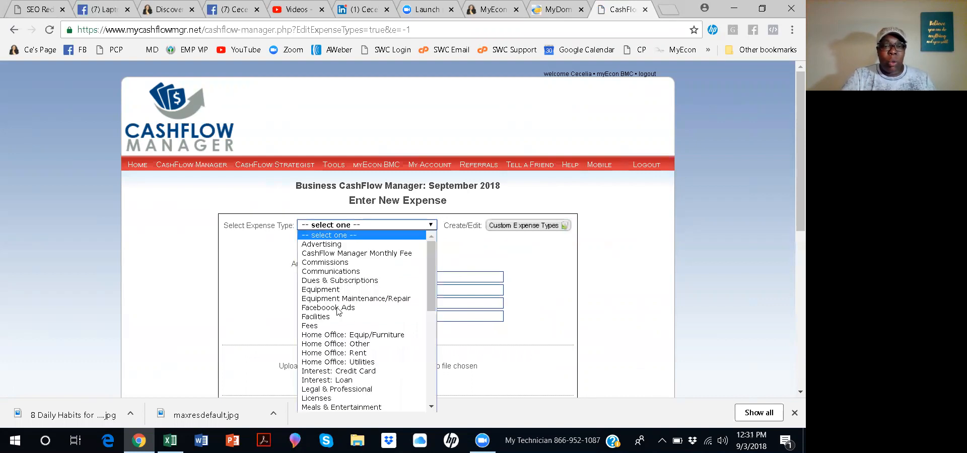
left_click(343, 309)
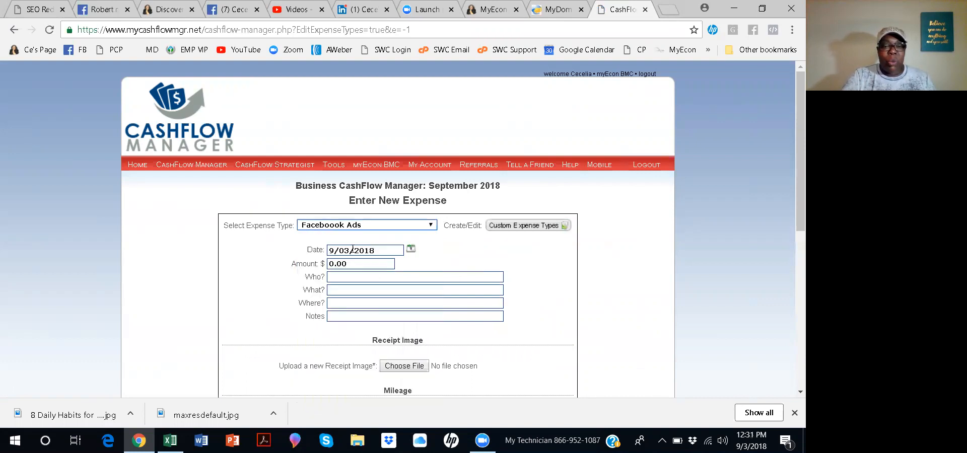
Set the expense date to 09/28/2018 and enter Faceboook Advertising in the Who field.
left_click(411, 249)
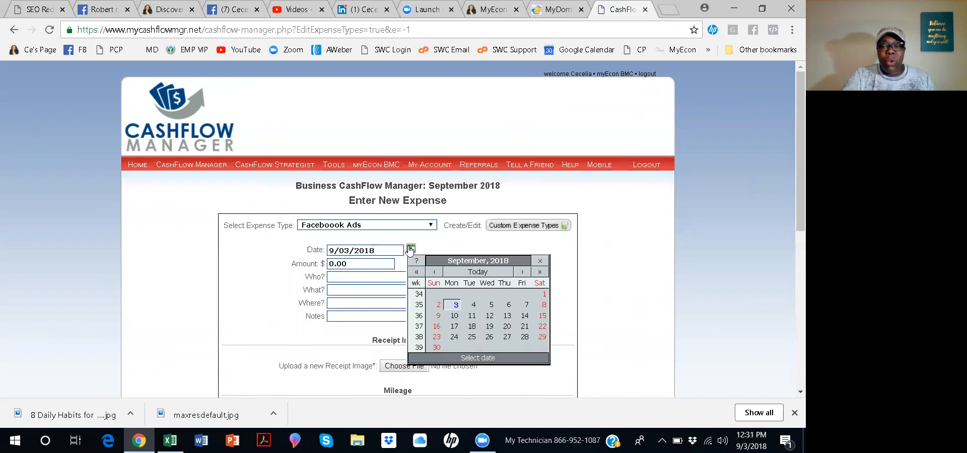
left_click(525, 338)
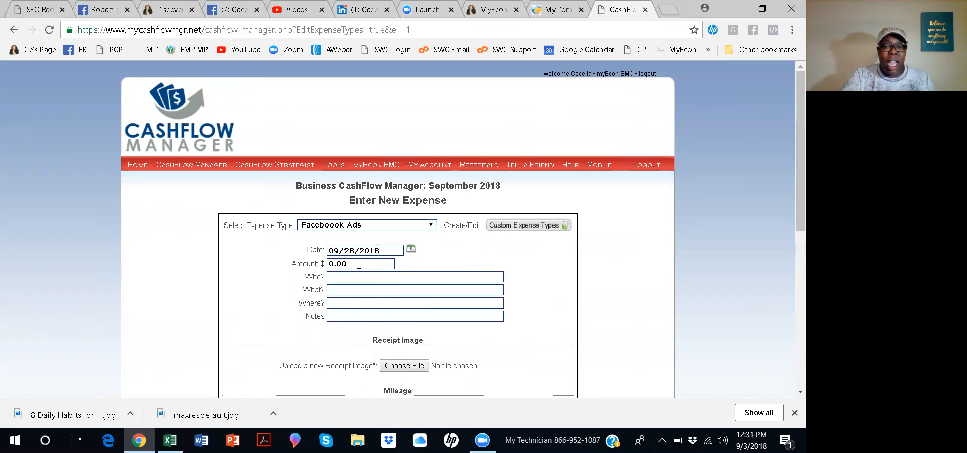
left_click(394, 277)
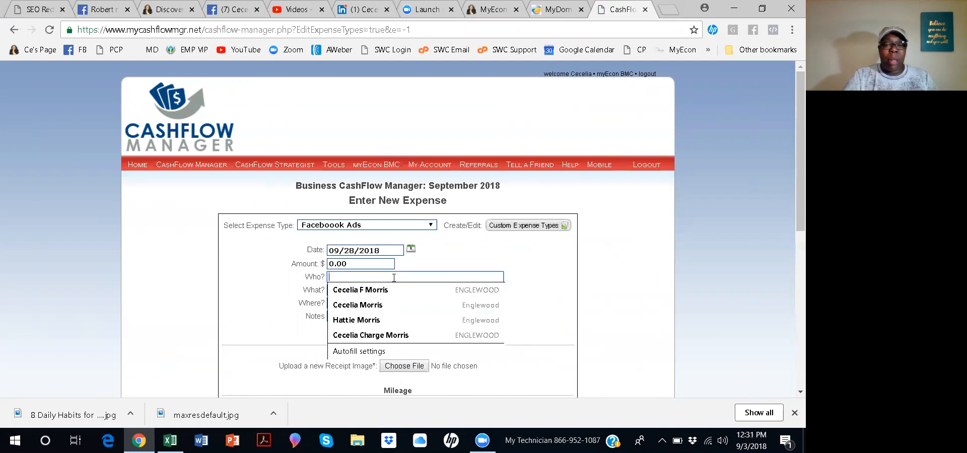
type("Faceboook Advertising")
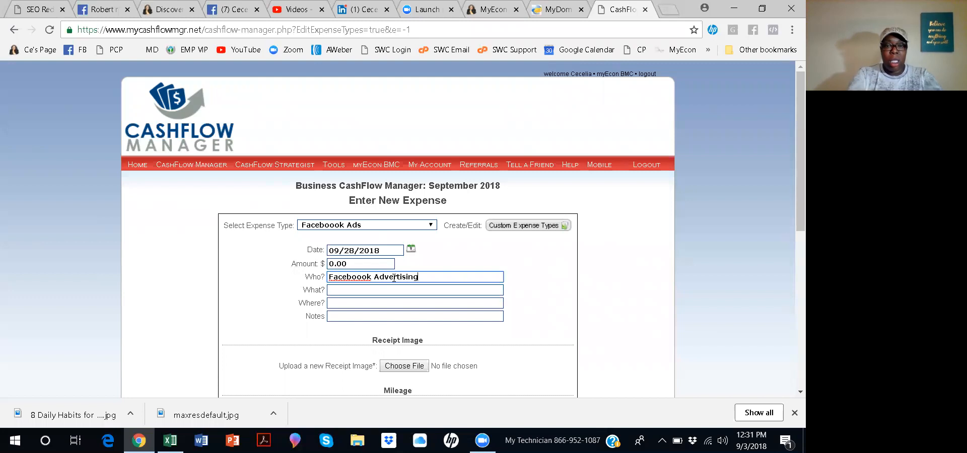
key("Delete")
Set the transaction recurrence to Monthly.
scroll(365, 267, "down", 6)
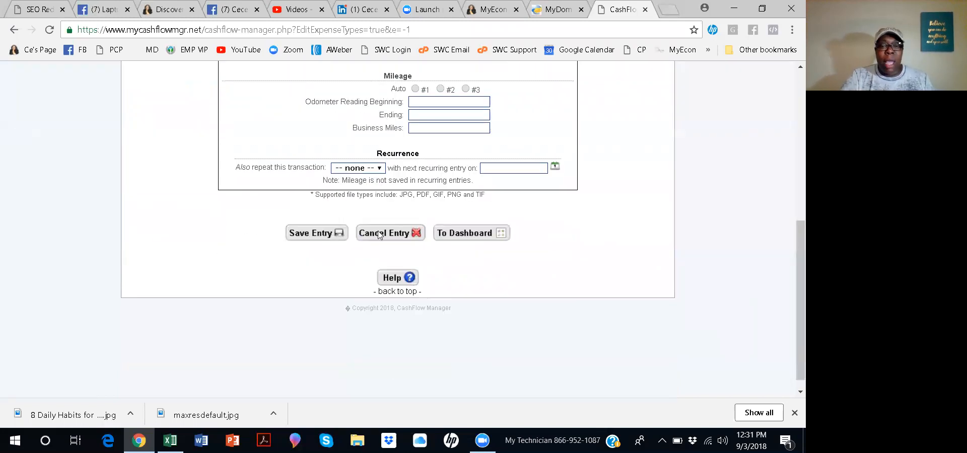
left_click(381, 168)
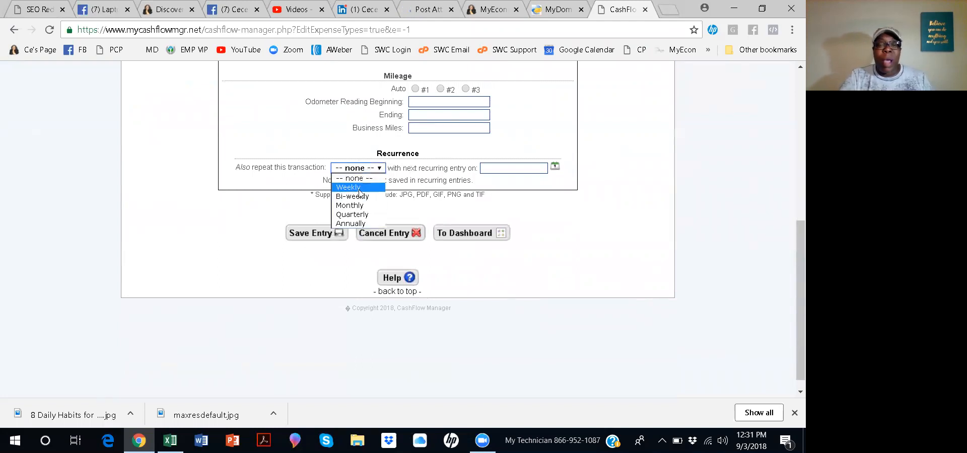
left_click(359, 206)
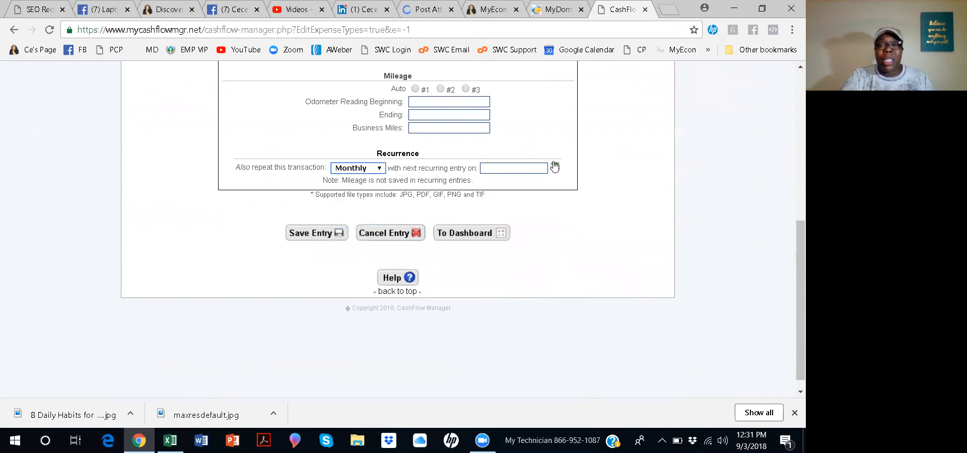
Set the next recurring entry date to 10/31/2018 and save the expense entry.
left_click(555, 167)
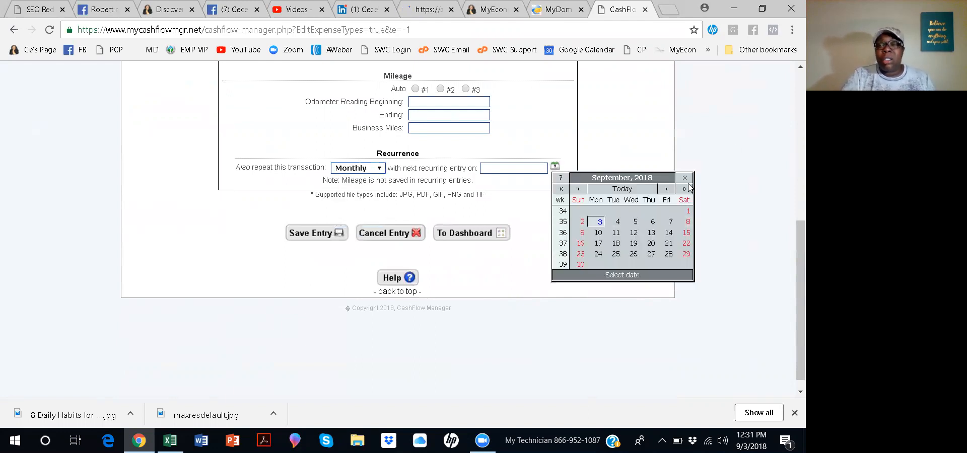
left_click(665, 189)
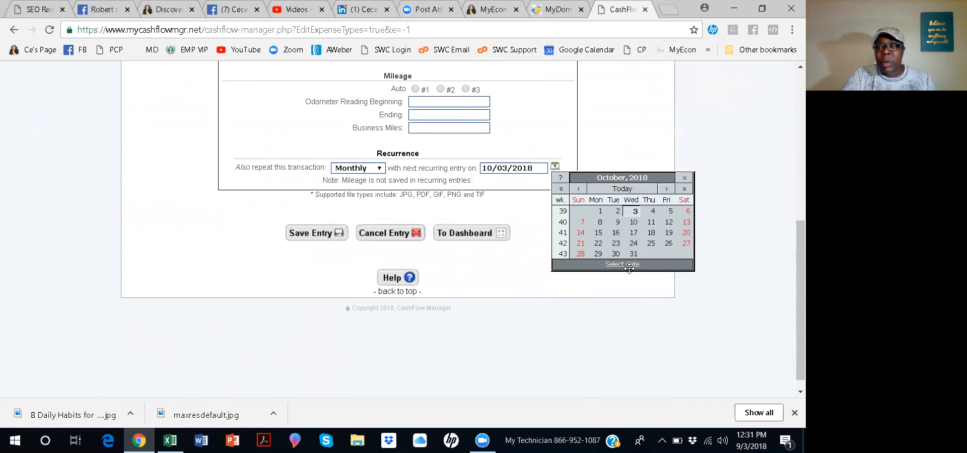
left_click(634, 254)
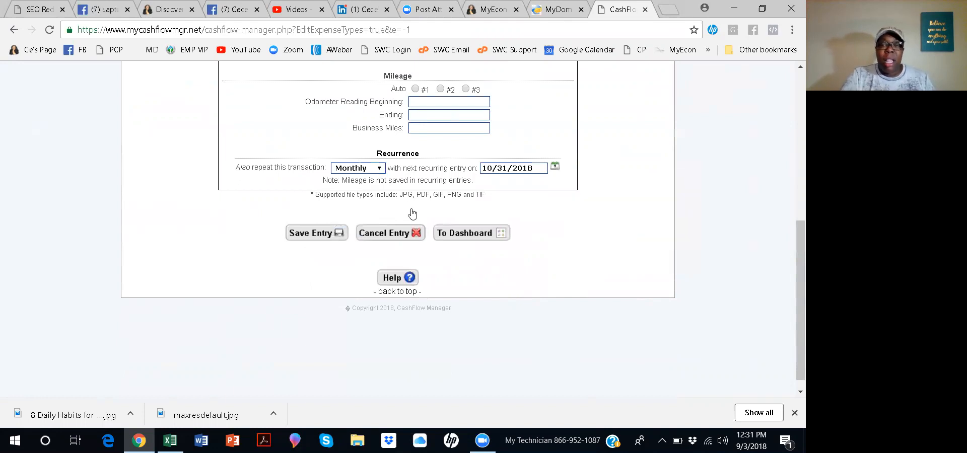
left_click(323, 235)
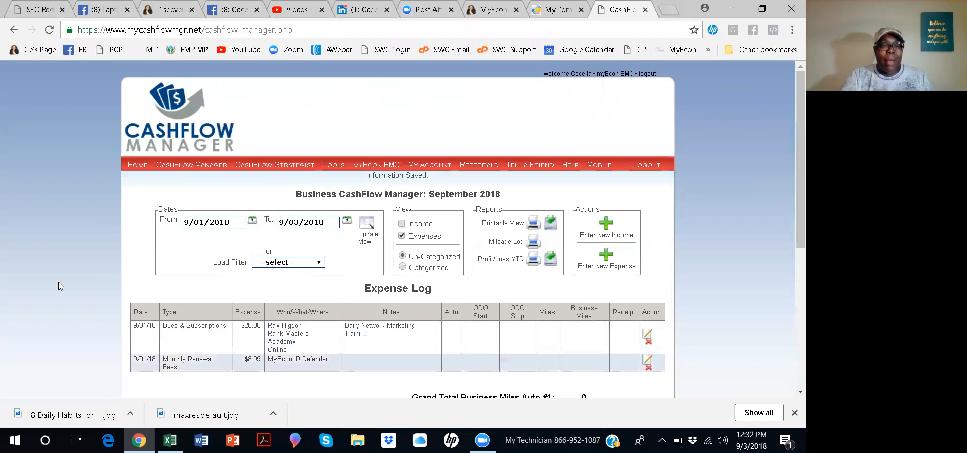
Begin creating another custom expense type from a new expense form.
scroll(170, 202, "down", 1)
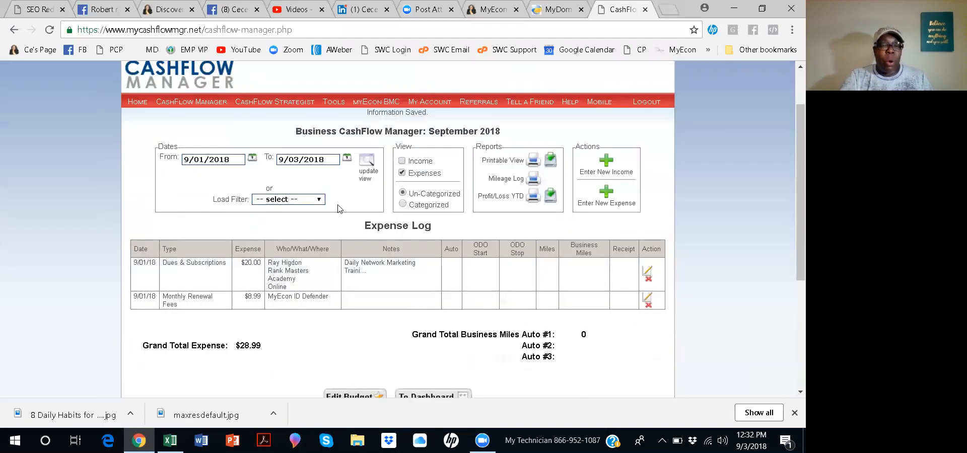
left_click(607, 195)
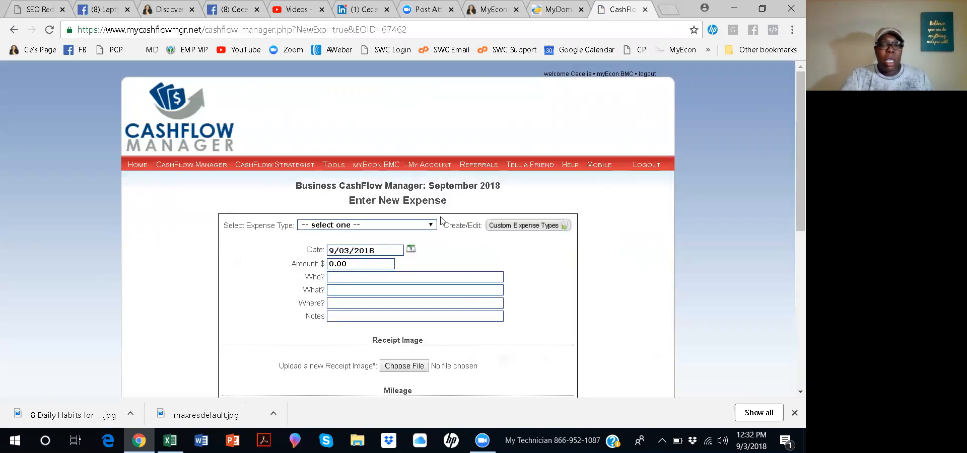
left_click(431, 227)
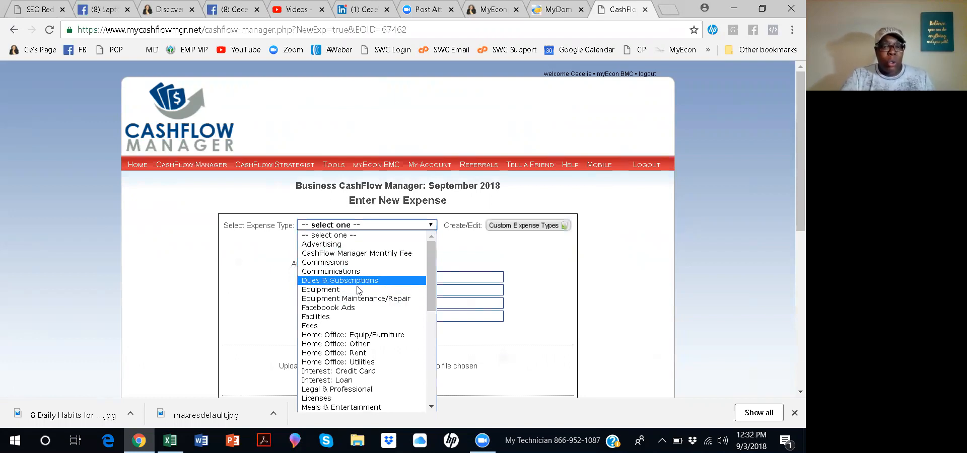
scroll(361, 290, "down", 5)
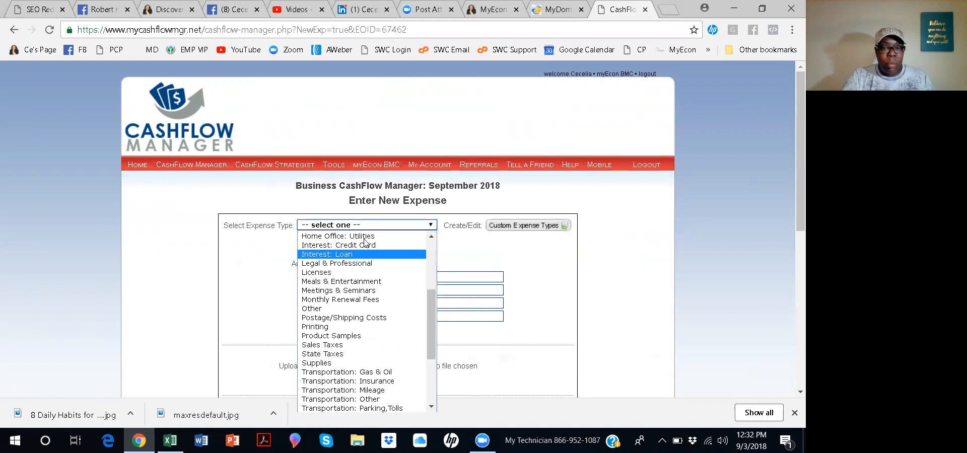
scroll(361, 392, "down", 4)
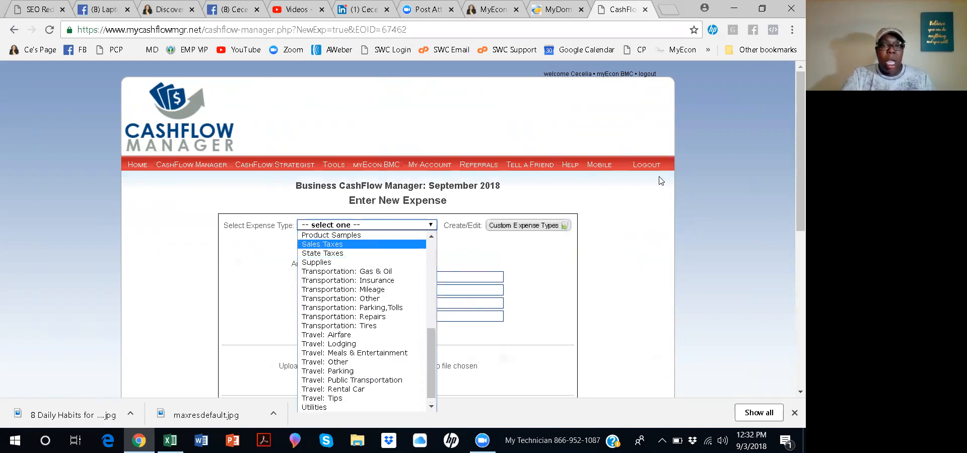
left_click(549, 226)
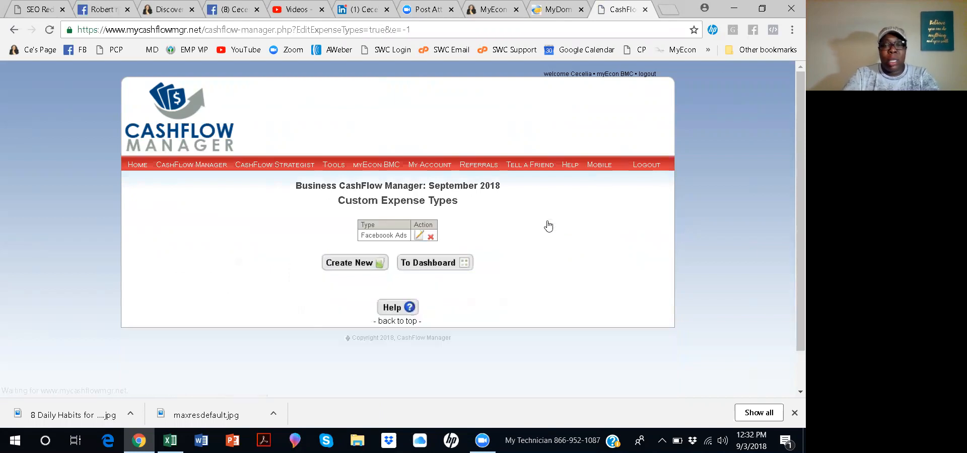
left_click(382, 267)
Name the new custom expense type Domain Names and save it.
left_click(398, 225)
left_click(399, 222)
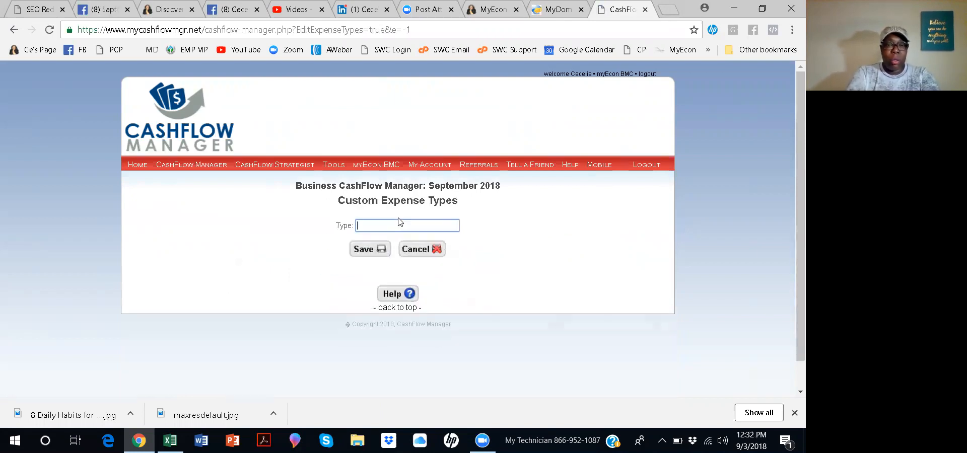
type("Email Marketing")
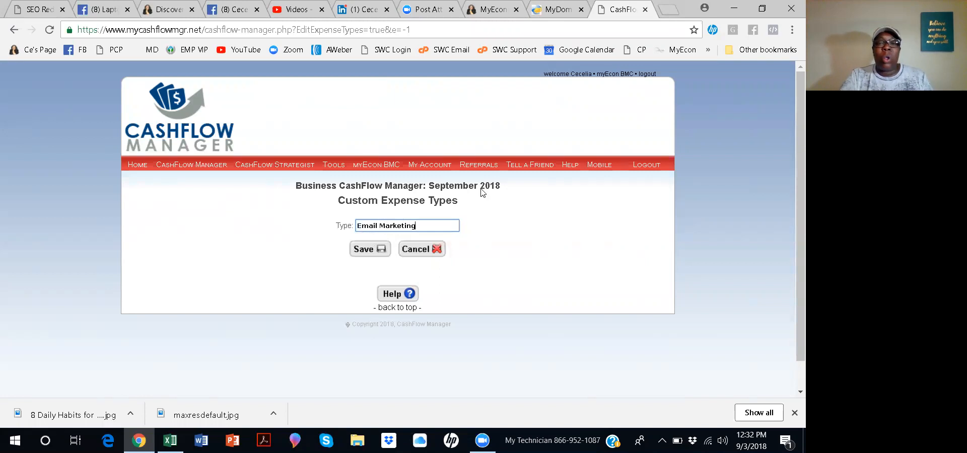
key("ctrl+shift+Left")
key("ctrl+shift+Left")
type("Domain Names")
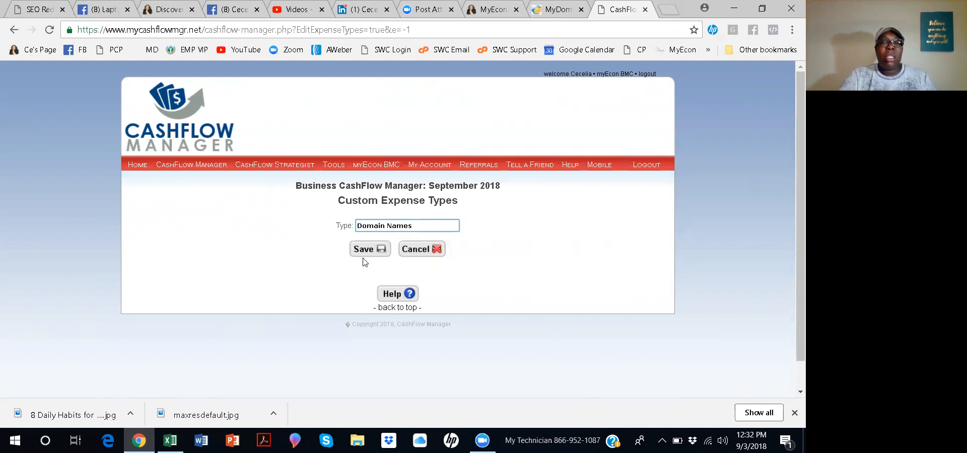
left_click(378, 256)
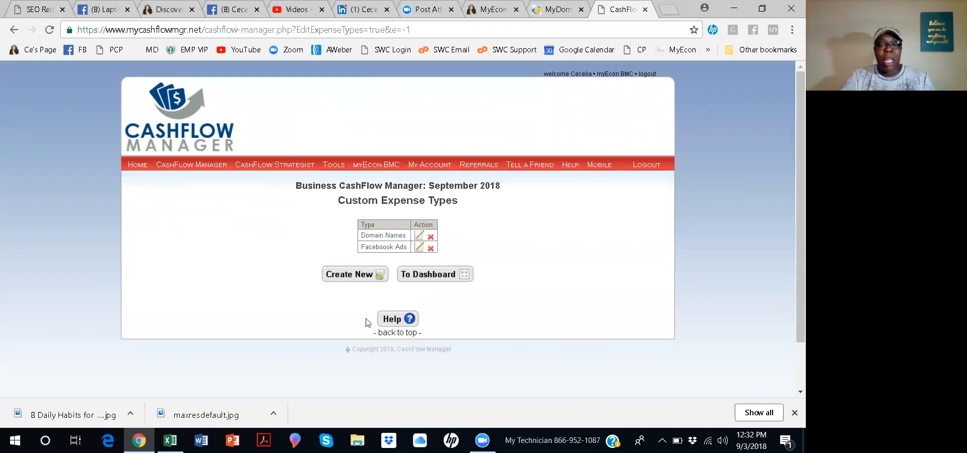
Start a new expense from the dashboard and choose the Domain Names expense type.
left_click(437, 275)
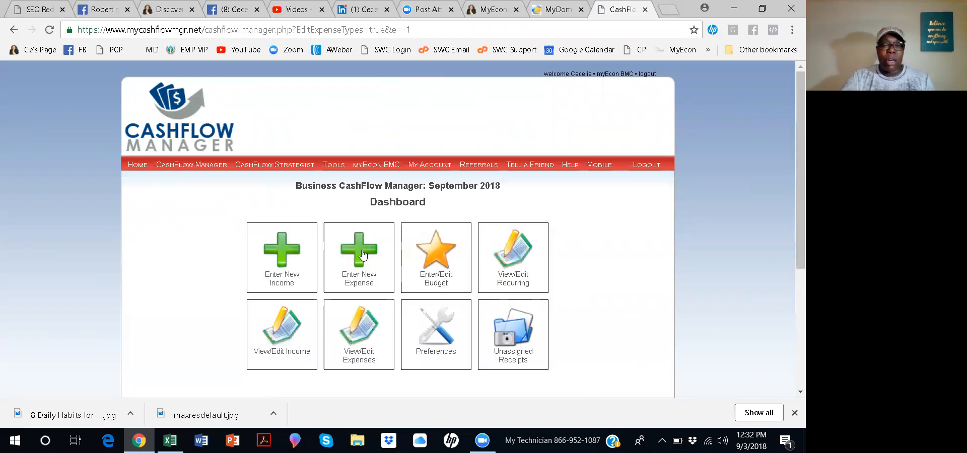
left_click(363, 254)
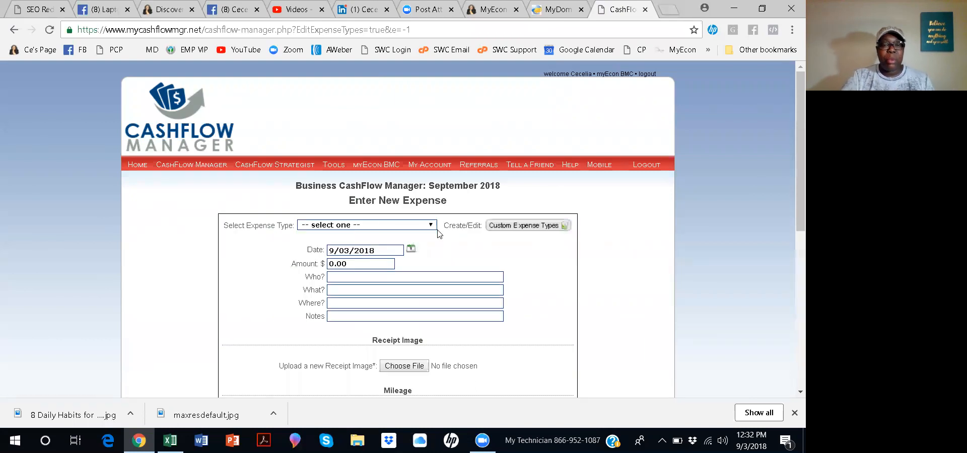
left_click(431, 226)
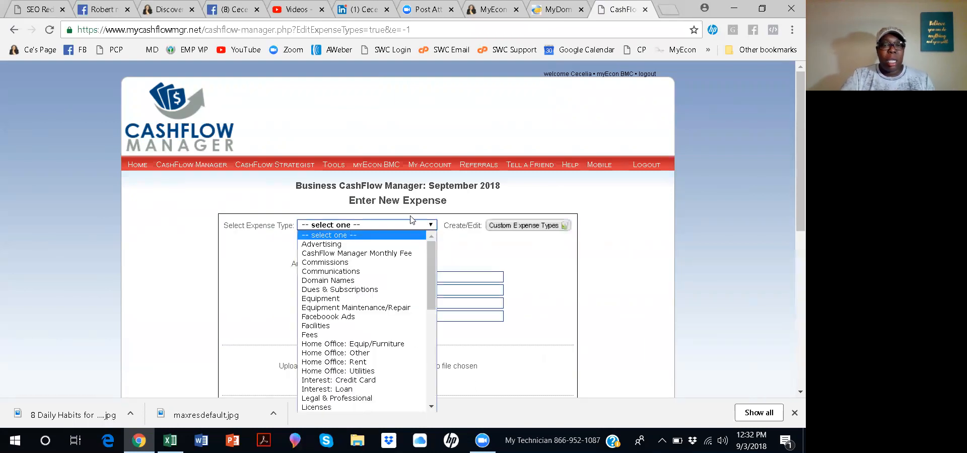
left_click(349, 281)
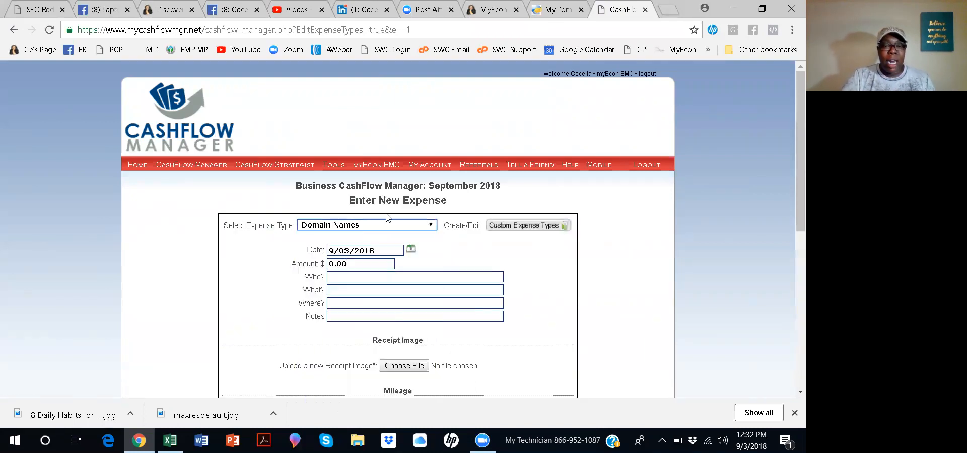
Set the expense date to 09/28/2018 and the amount to 8.99.
left_click(411, 249)
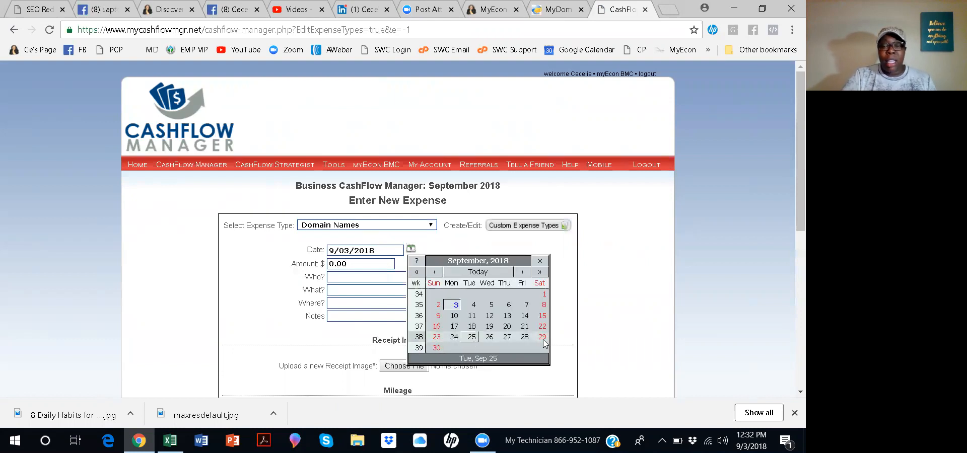
left_click(525, 337)
key("Tab")
type("8.99")
Enter Domain Name Host as the payee in the Who field.
left_click(437, 277)
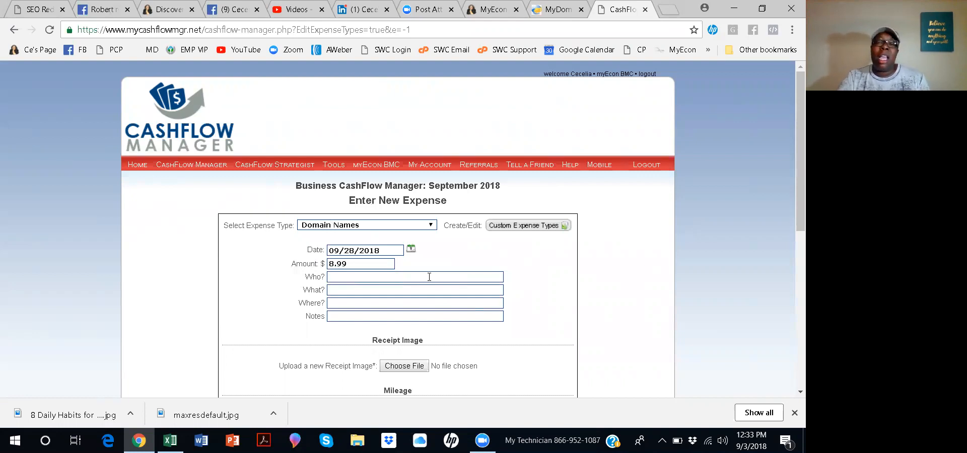
left_click(369, 275)
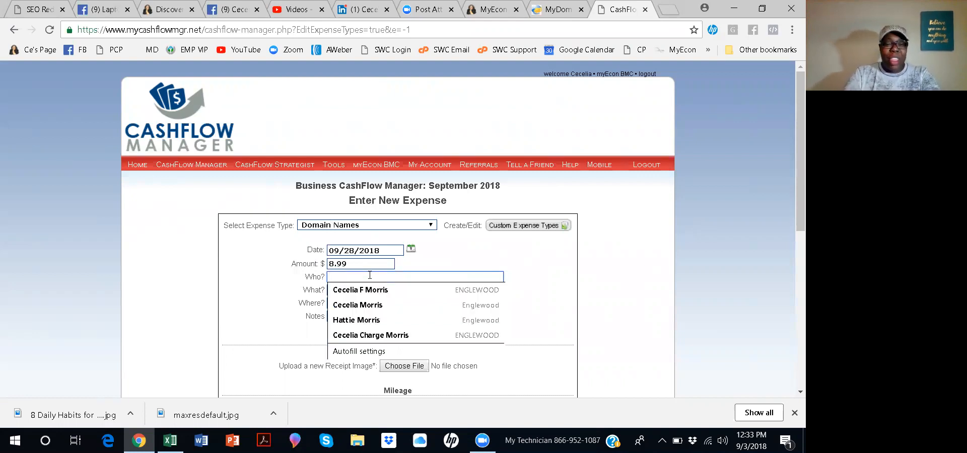
type("Domain ")
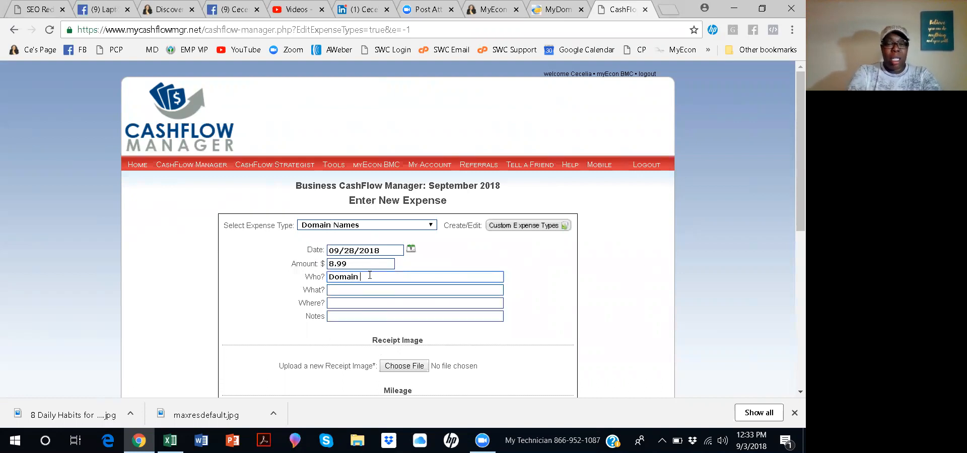
type("Name H")
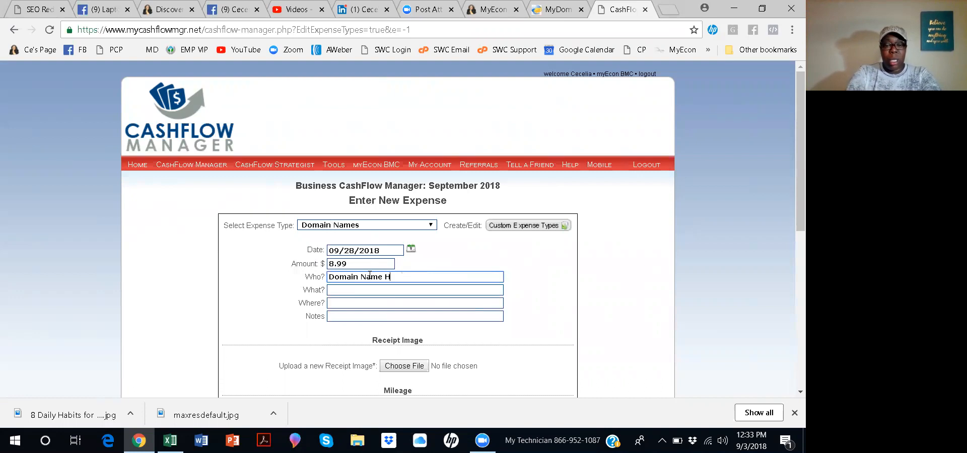
type("omst")
Set the expense's recurrence to Monthly.
scroll(347, 302, "down", 3)
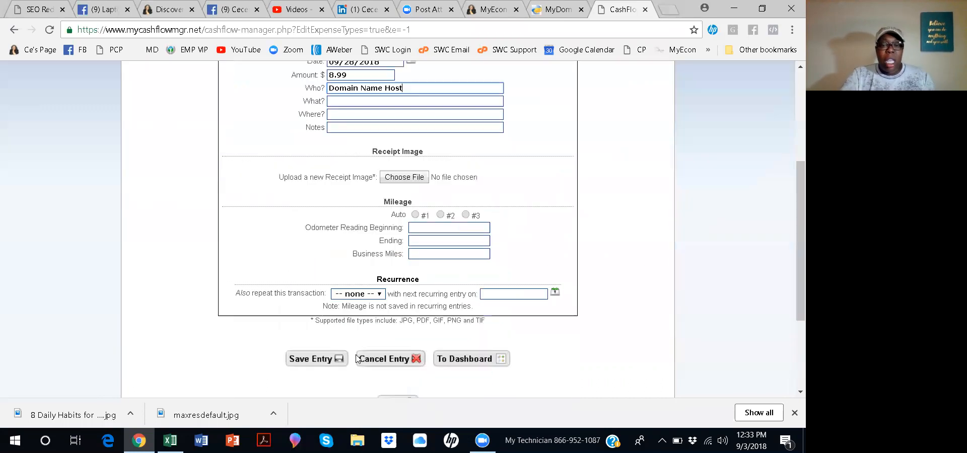
left_click(380, 296)
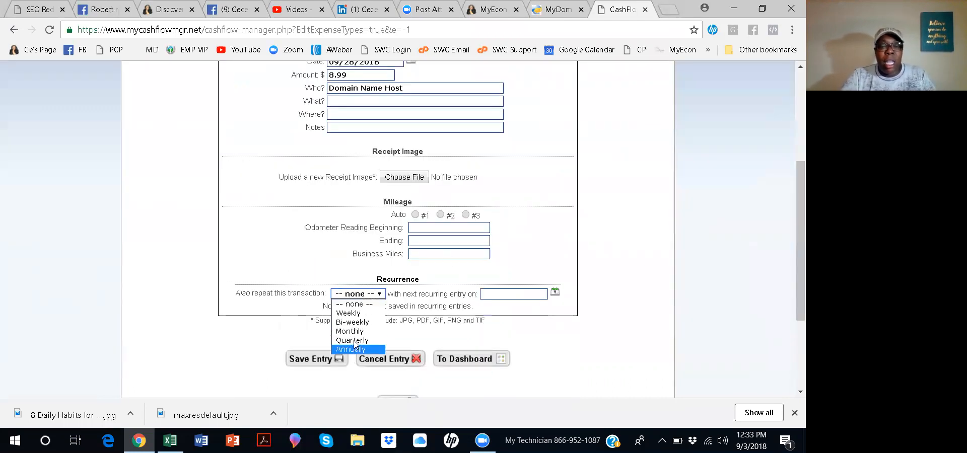
left_click(358, 333)
Set the next recurring entry date to 10/31/2018 and save the Domain Names expense.
left_click(532, 292)
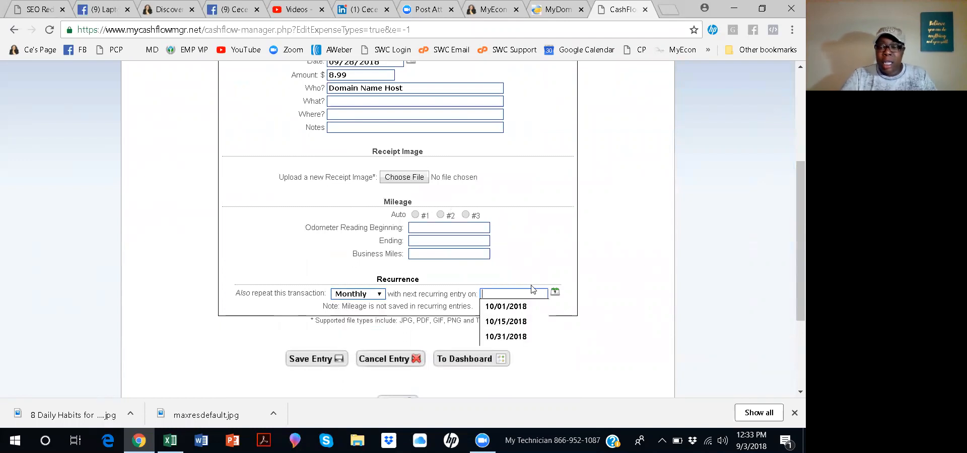
left_click(522, 338)
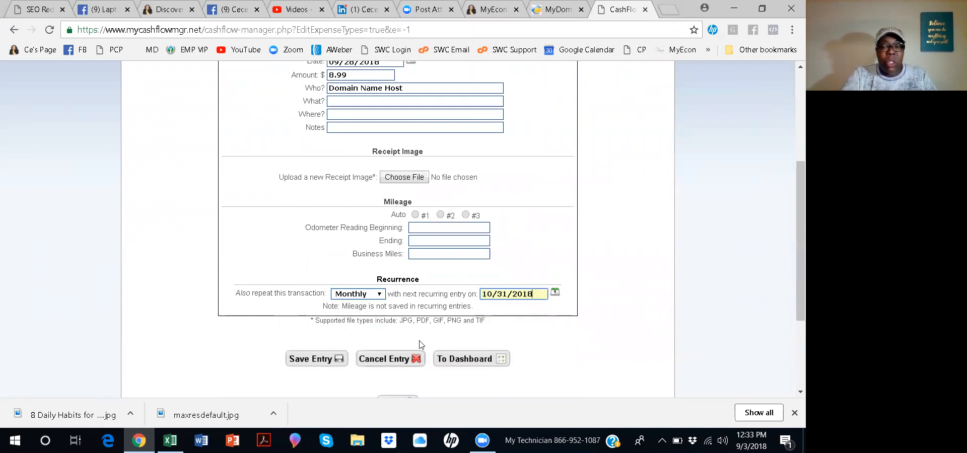
left_click(321, 359)
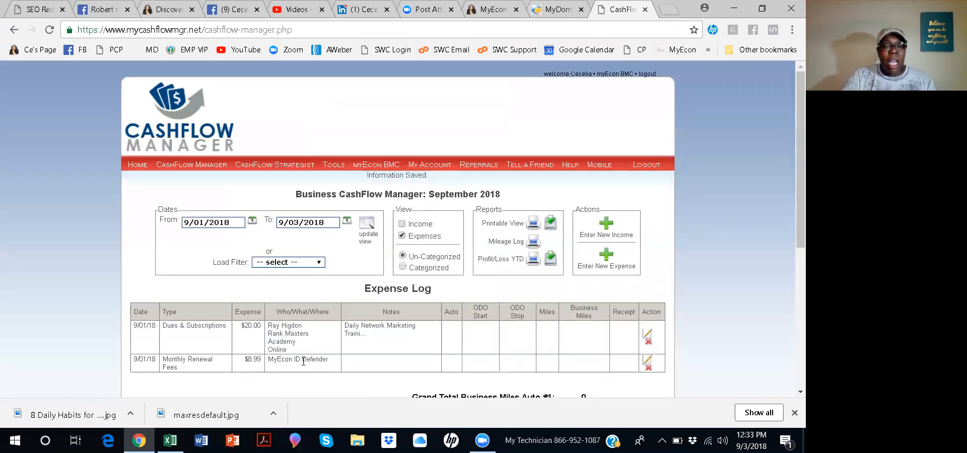
Extend the expense log's date range to end on 09/30/2018 and review the listed expenses.
scroll(379, 332, "down", 1)
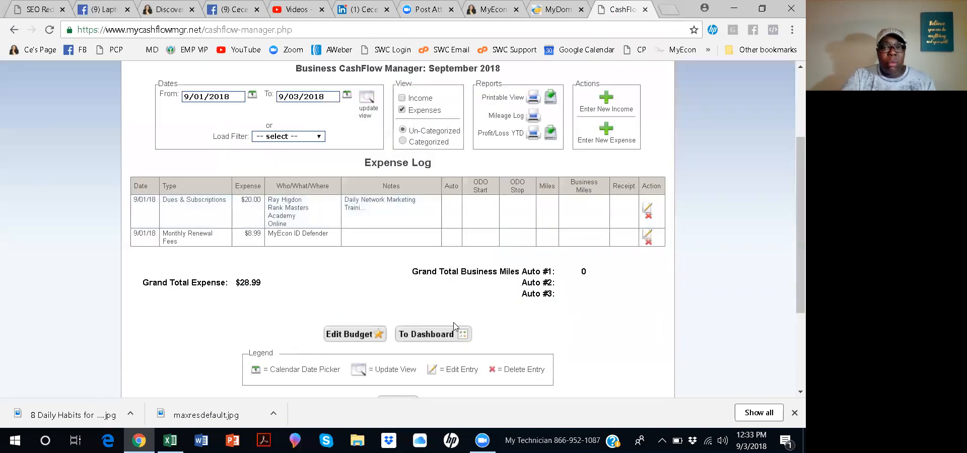
left_click(324, 99)
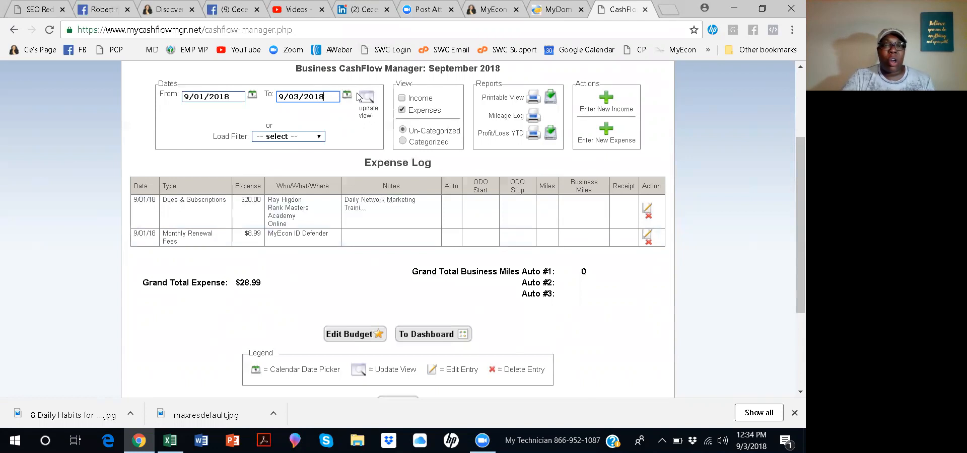
left_click(347, 94)
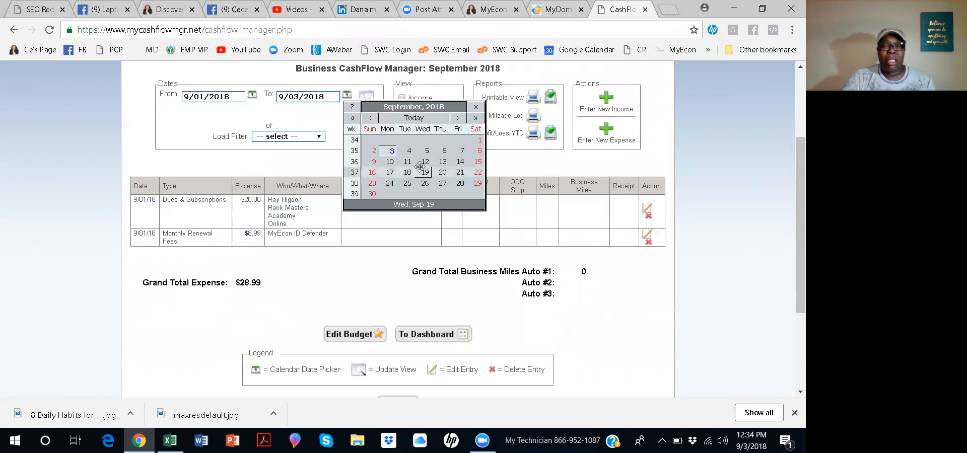
left_click(371, 193)
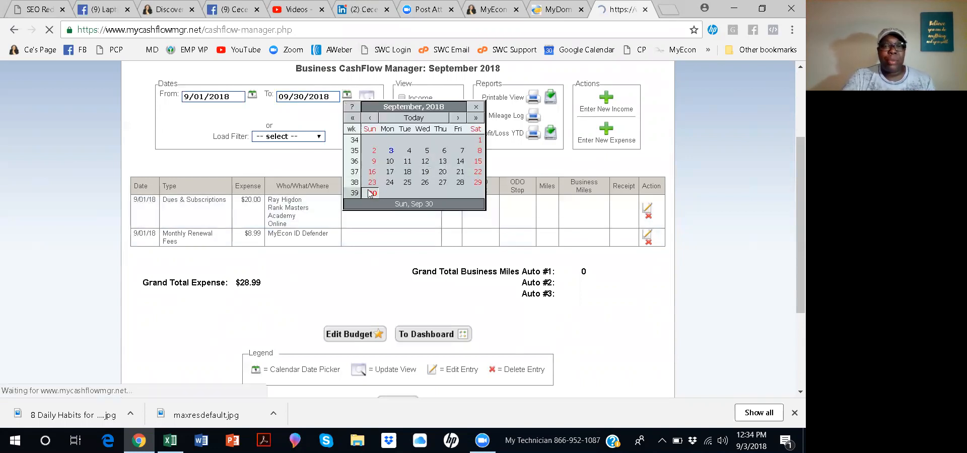
scroll(375, 204, "down", 5)
scroll(384, 218, "up", 3)
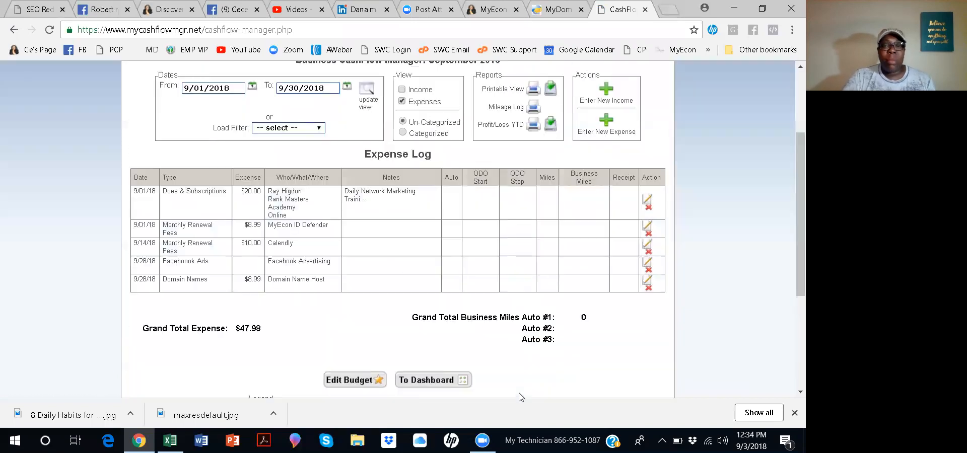